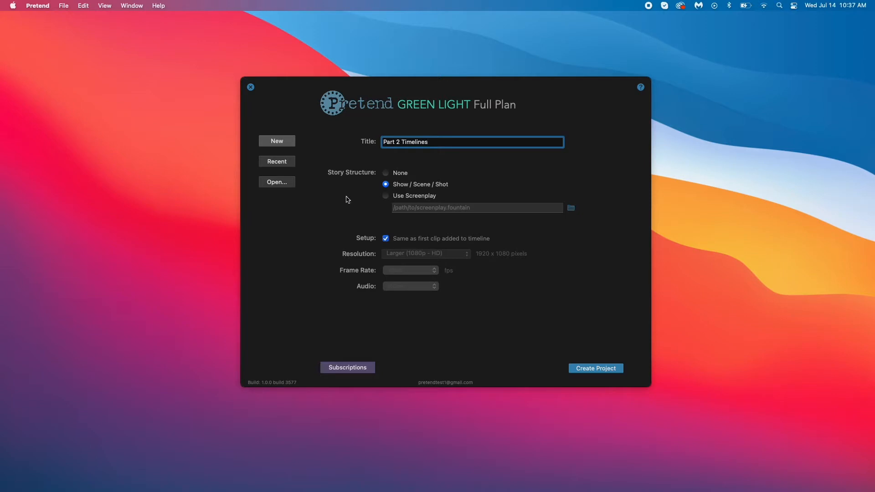
# - Create the Part 2 Timelines project with the Show / Scene / Shot story structure
pyautogui.click(386, 175)
pyautogui.click(385, 186)
pyautogui.click(607, 369)
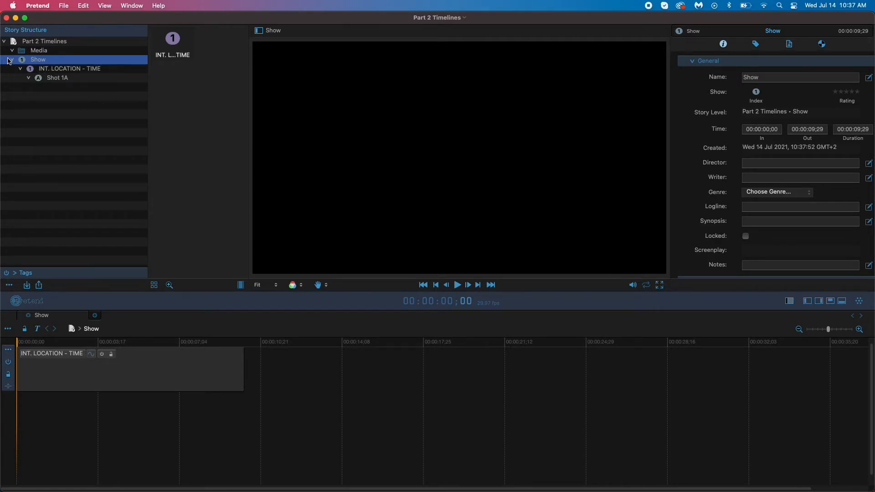
# - Examine the default show, scene and shot in the story structure, viewing the timeline at each level
pyautogui.click(13, 62)
pyautogui.click(12, 61)
pyautogui.click(12, 61)
pyautogui.click(12, 61)
pyautogui.click(58, 72)
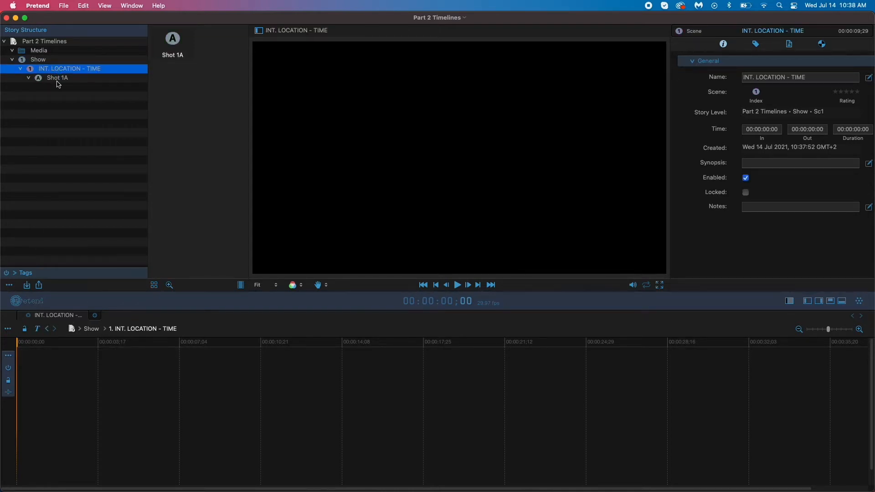
pyautogui.click(58, 79)
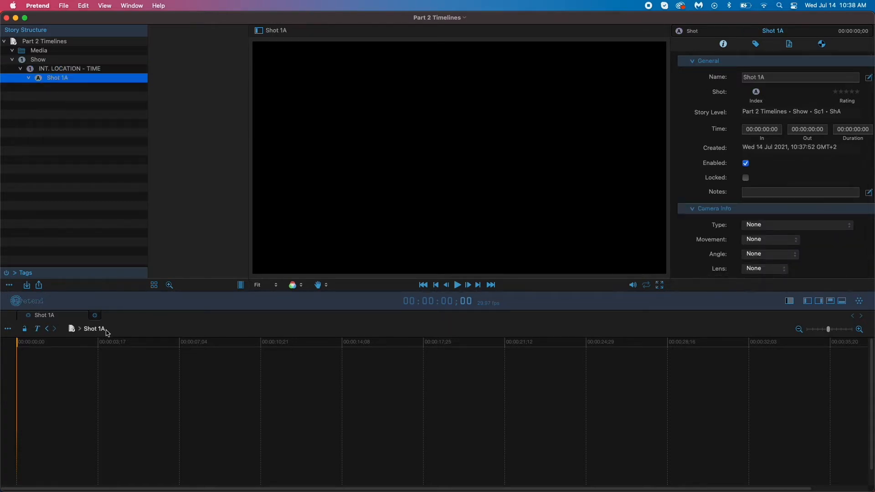
# - Delete the default Show and import the Fountain screenplay BadBirds_Fountain.fountain
pyautogui.click(40, 61)
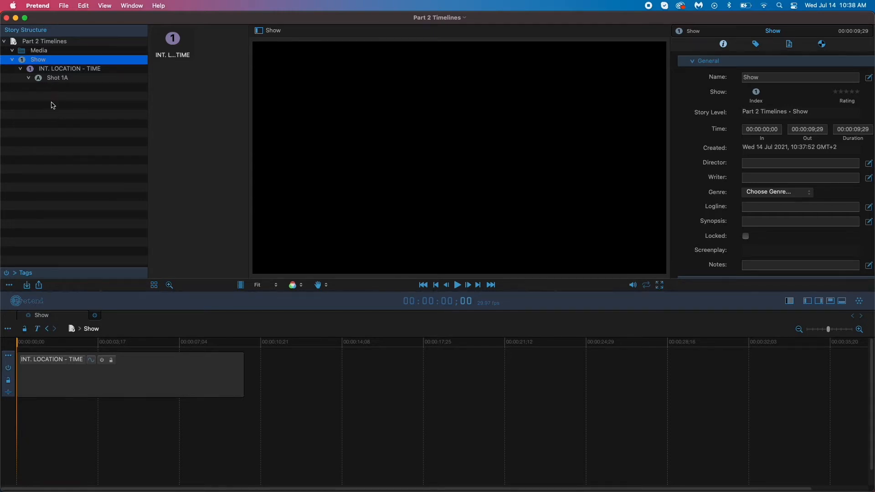
pyautogui.press('BackSpace')
pyautogui.click(63, 5)
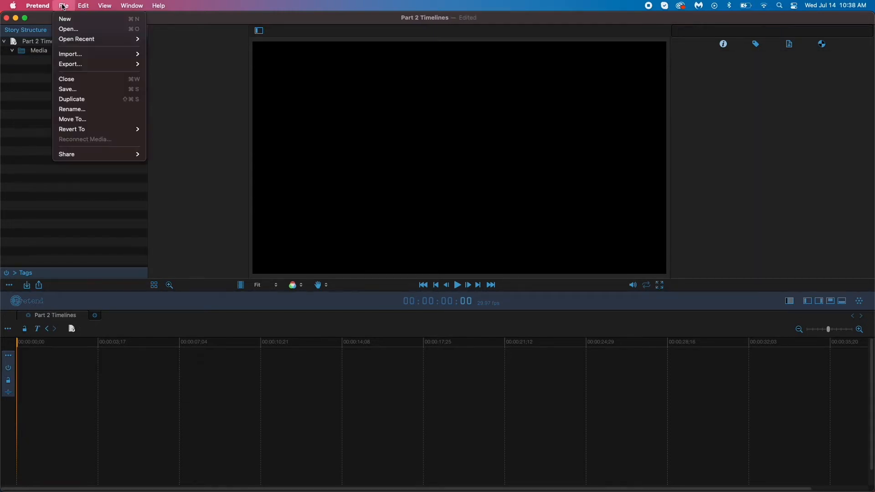
pyautogui.moveTo(75, 55)
pyautogui.click(206, 63)
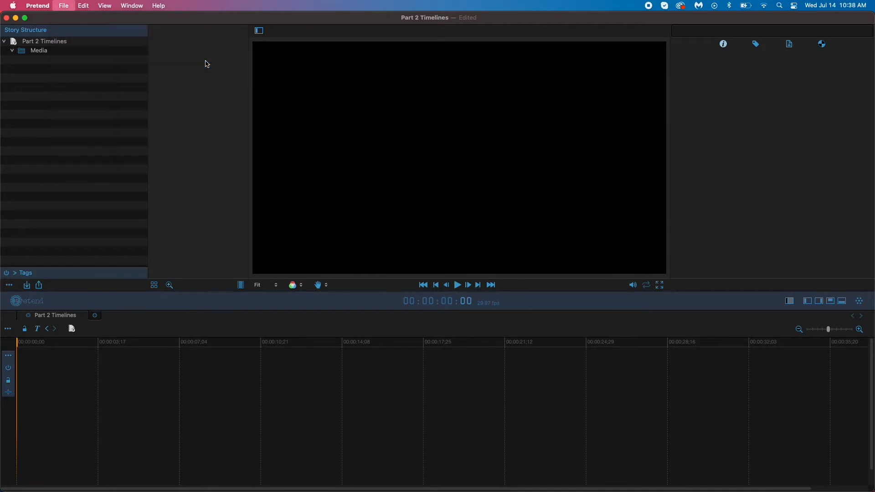
pyautogui.click(364, 130)
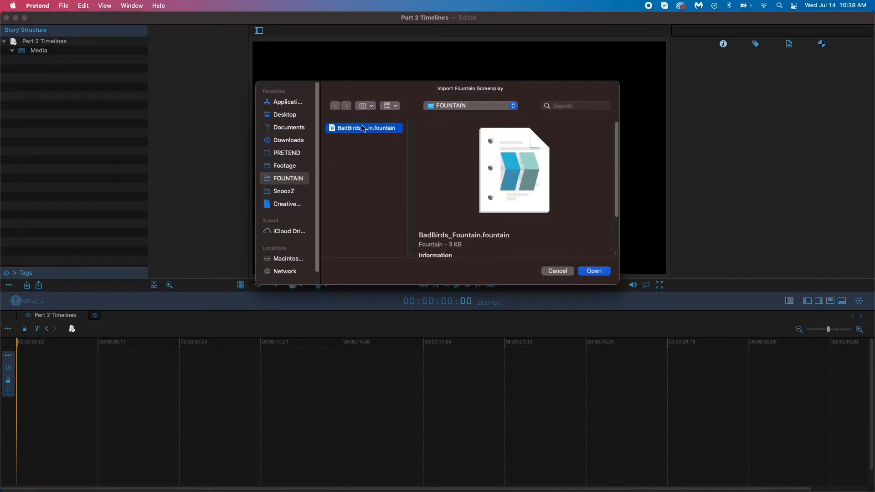
pyautogui.click(604, 272)
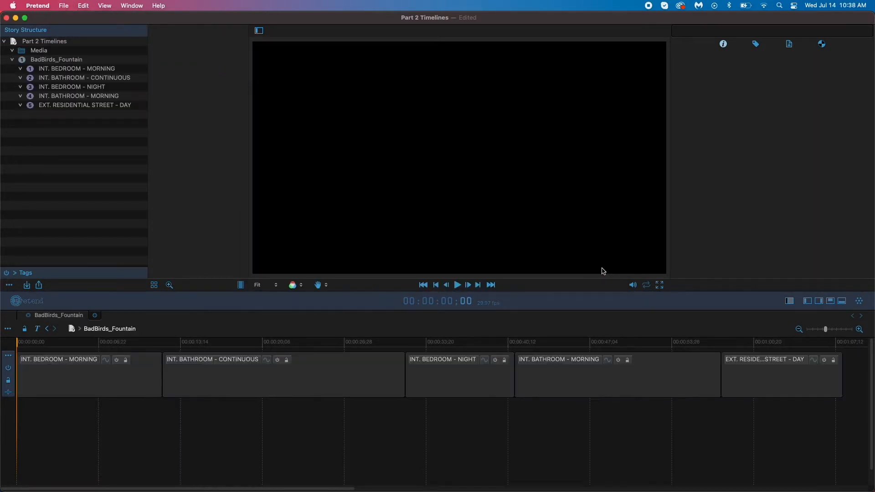
# - Review all five scenes of the imported script in the screenplay window, and close that window
pyautogui.click(790, 302)
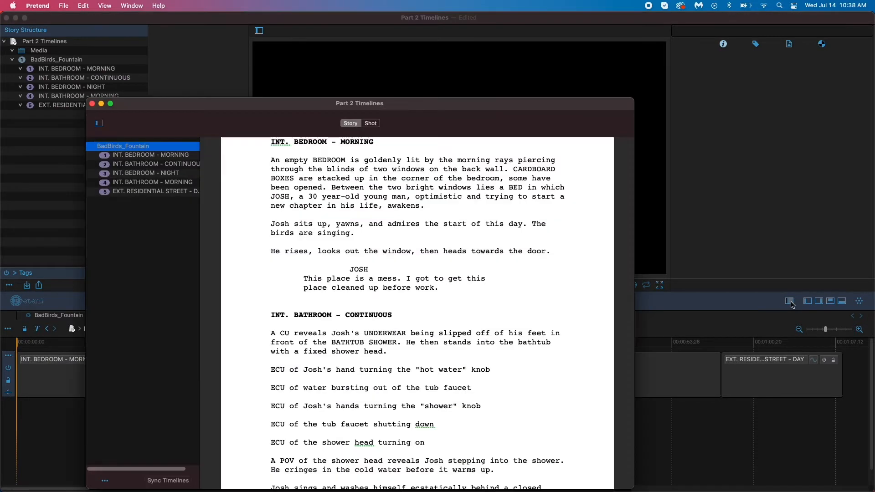
pyautogui.moveTo(261, 108); pyautogui.dragTo(328, 86)
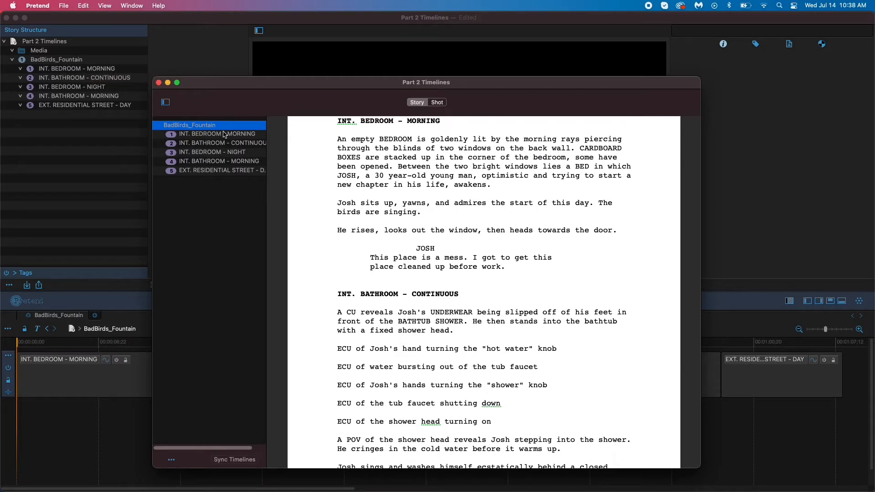
pyautogui.click(204, 135)
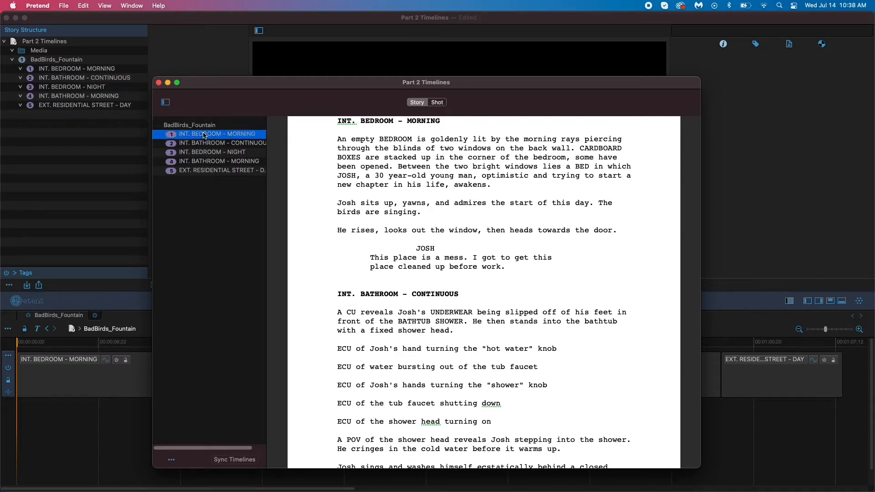
pyautogui.click(207, 144)
pyautogui.click(211, 154)
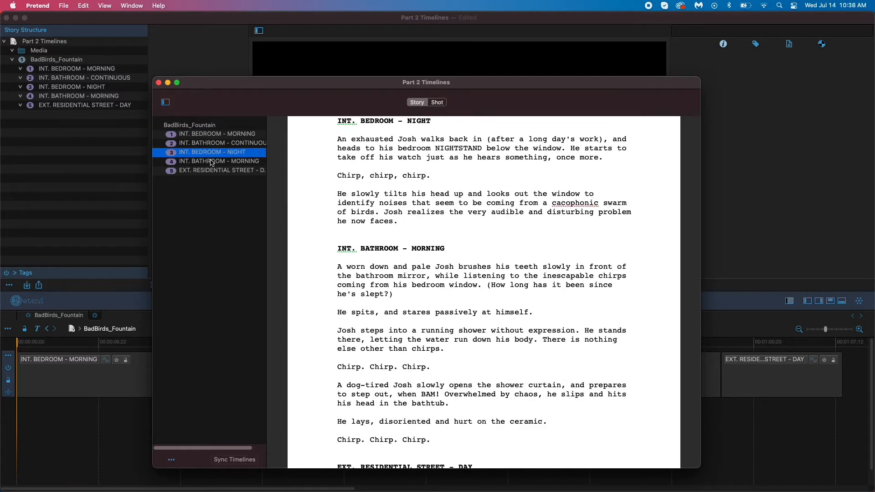
pyautogui.click(212, 163)
pyautogui.click(213, 171)
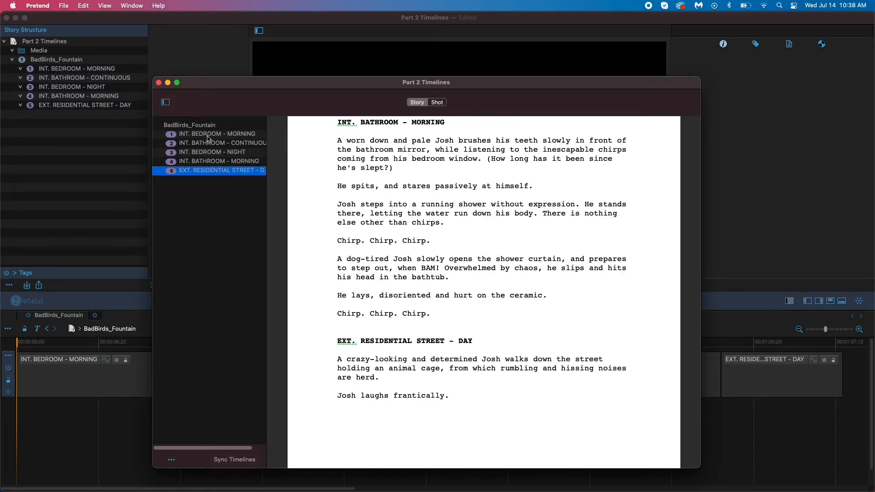
pyautogui.press('super+w')
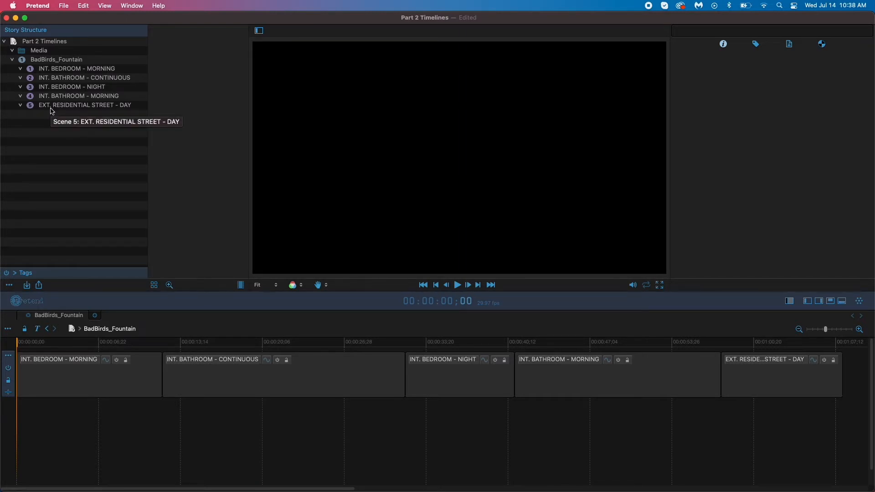
# - Import all the clips from the footage's VIDEO folder into the Media bin
pyautogui.click(52, 51)
pyautogui.click(67, 7)
pyautogui.moveTo(79, 54)
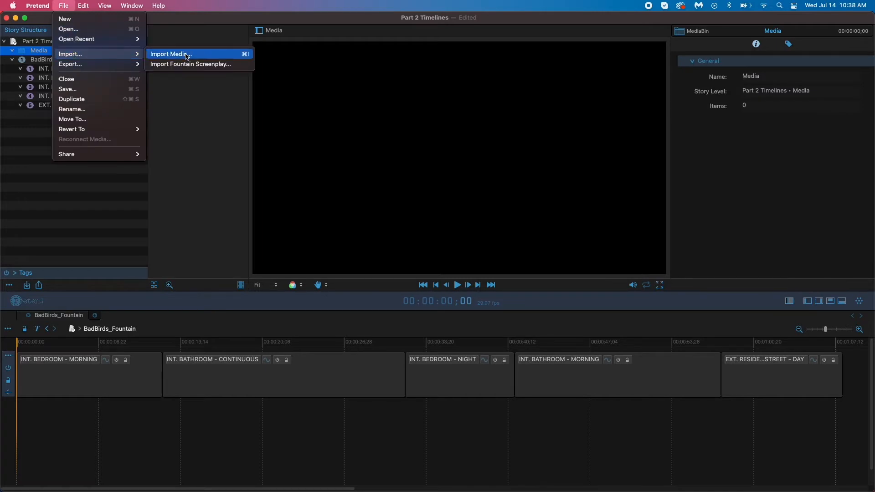
pyautogui.click(185, 54)
pyautogui.click(347, 158)
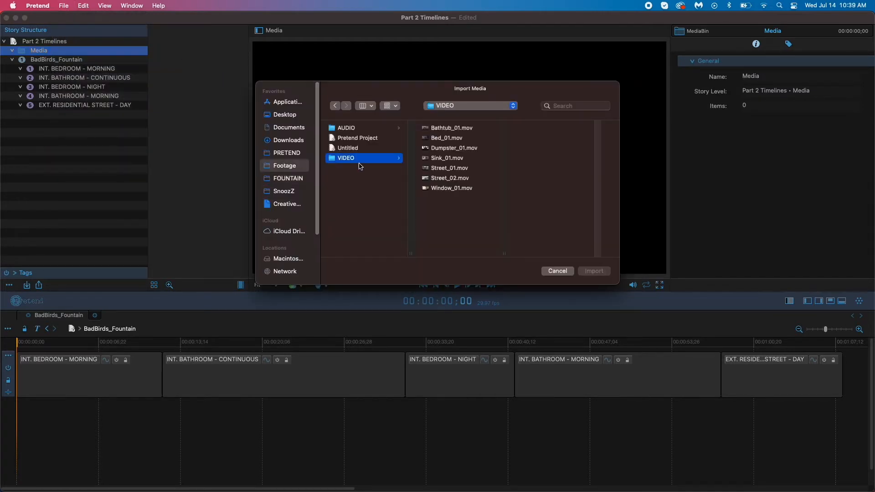
pyautogui.press('super+a')
pyautogui.click(600, 271)
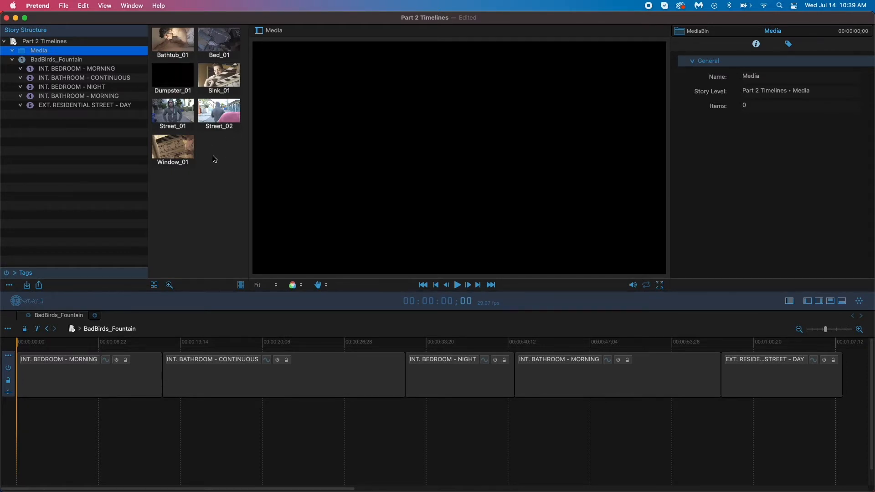
# - Examine the scene blocks on the BadBirds_Fountain show timeline and the details of each scene
pyautogui.click(67, 61)
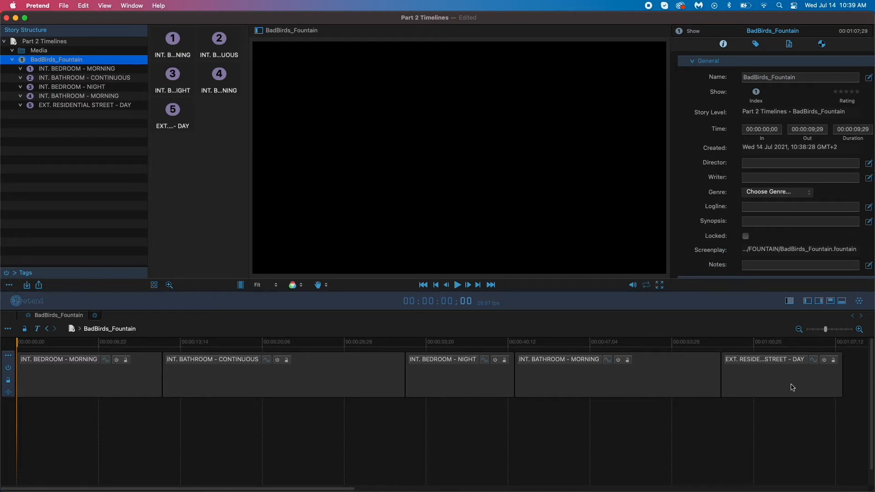
pyautogui.click(138, 390)
pyautogui.click(292, 387)
pyautogui.click(498, 385)
pyautogui.click(590, 380)
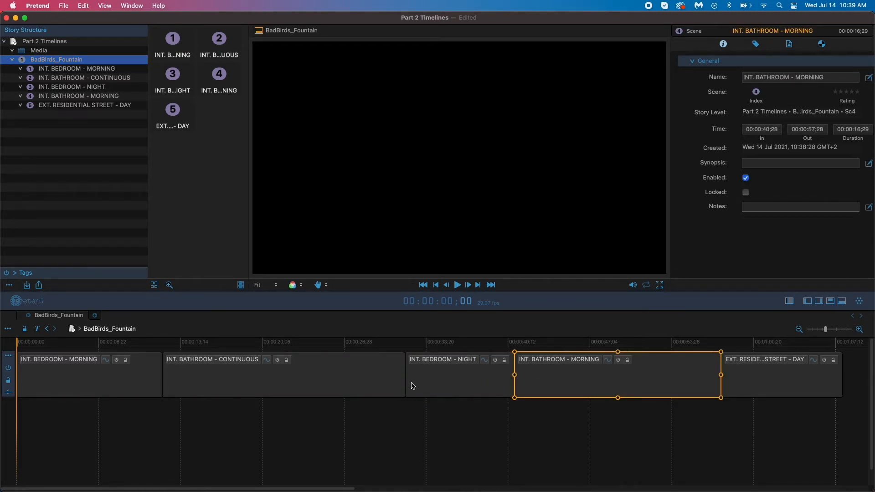
pyautogui.click(758, 380)
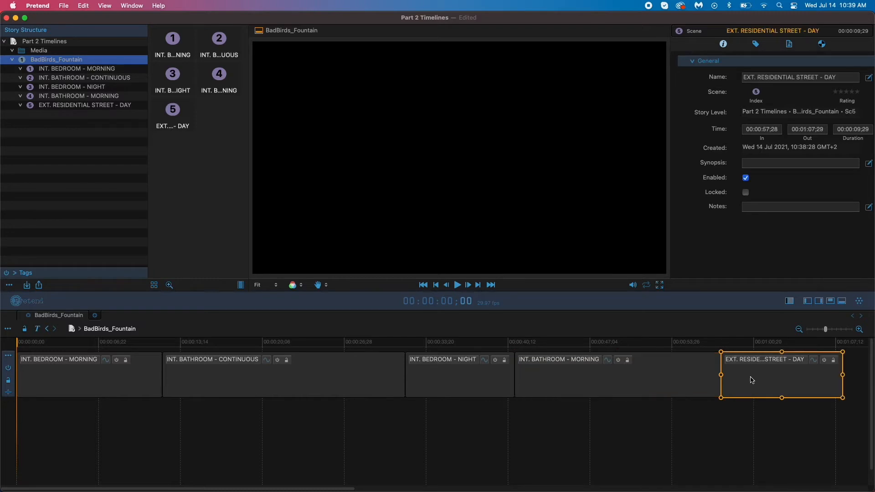
pyautogui.click(262, 387)
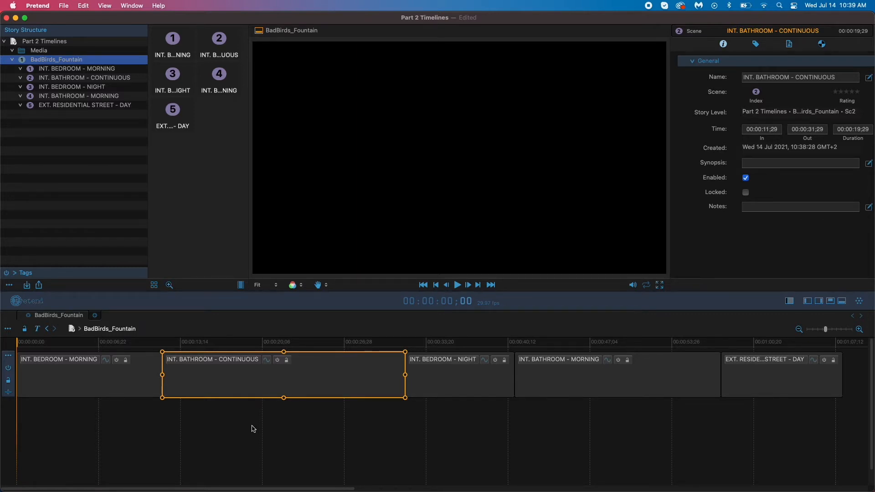
# - Open the INT. BEDROOM - MORNING scene timeline and place the Bed_01 clip at its start
pyautogui.doubleClick(117, 388)
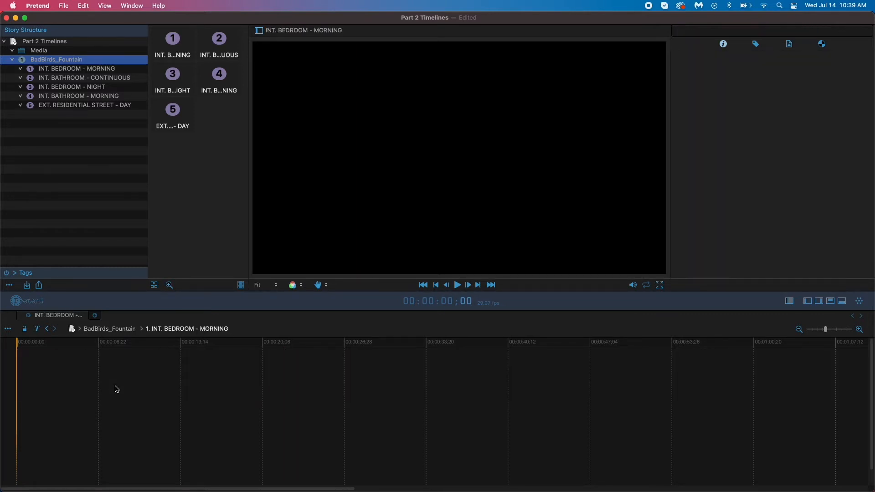
pyautogui.click(52, 52)
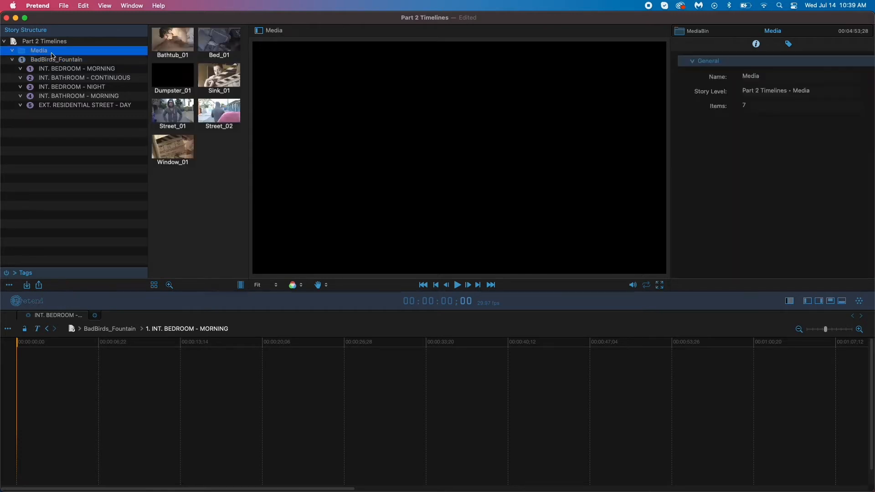
pyautogui.moveTo(182, 46); pyautogui.dragTo(33, 372)
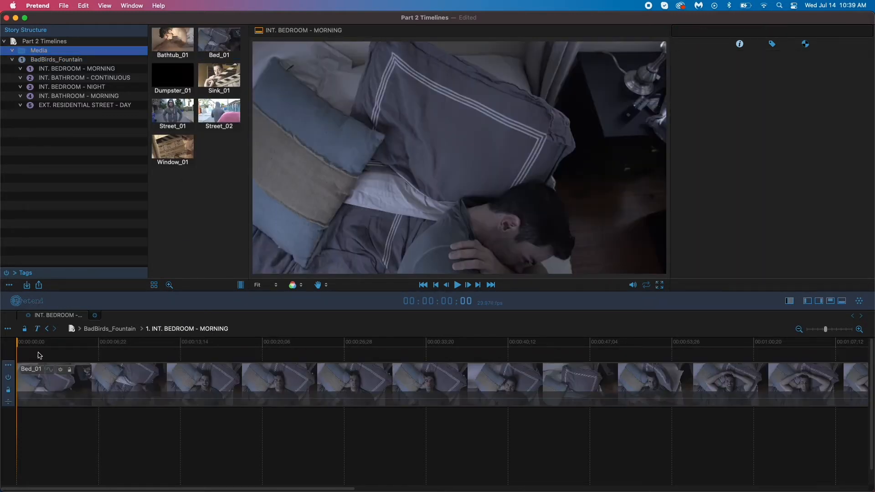
# - Place the Sink_01 clip at the start of the INT. BATHROOM - CONTINUOUS timeline and return to the BadBirds_Fountain show timeline
pyautogui.click(56, 79)
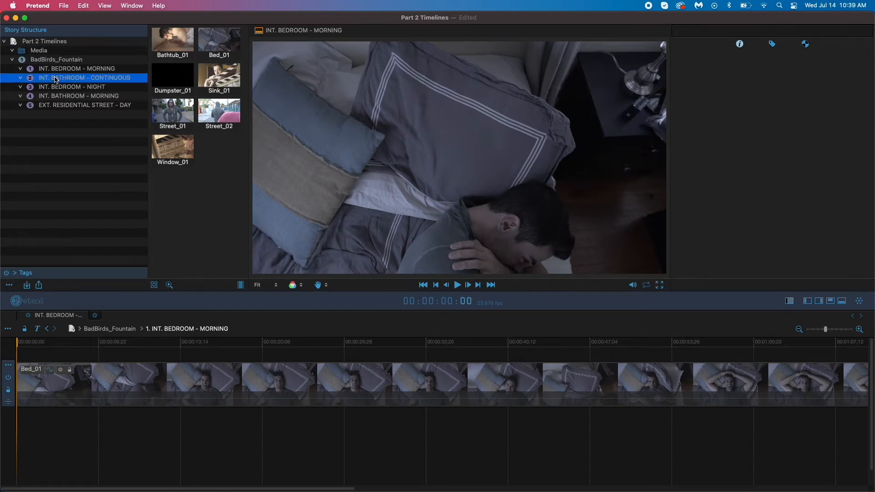
pyautogui.click(54, 50)
pyautogui.moveTo(208, 72); pyautogui.dragTo(44, 390)
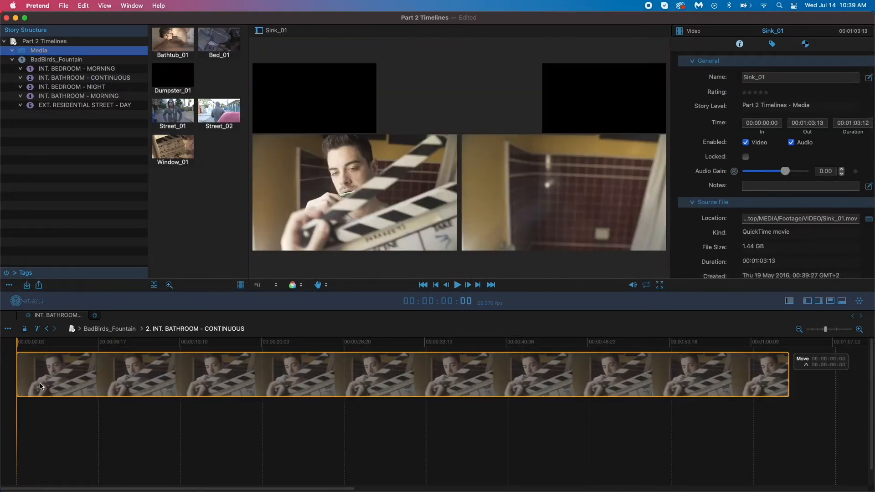
pyautogui.click(99, 328)
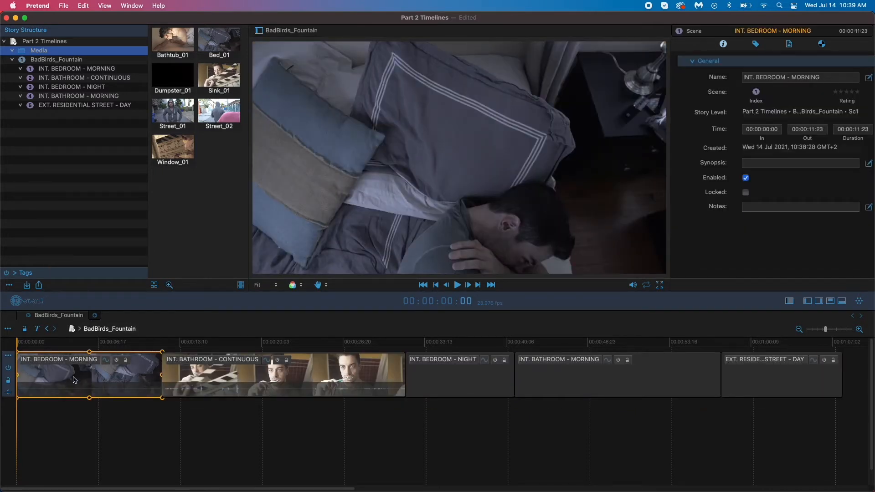
pyautogui.click(245, 378)
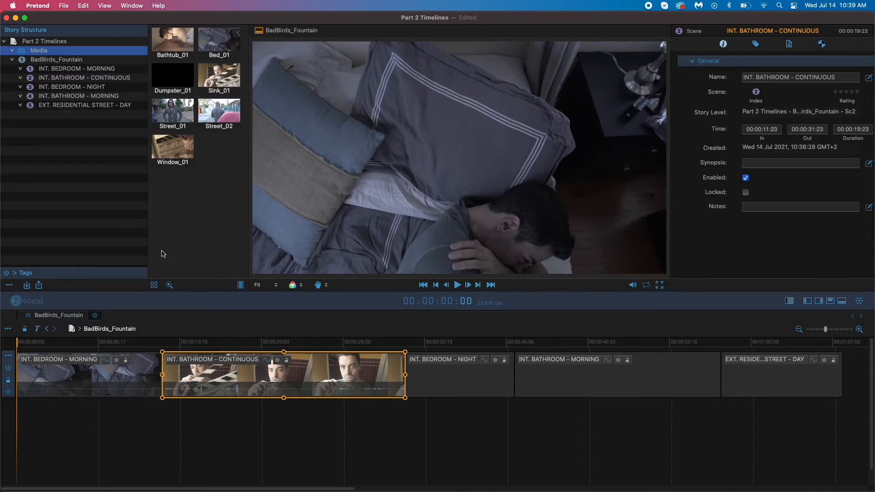
# - In the screenplay's Shot mode, mark two shots in INT. BEDROOM - MORNING: one through "birds are singing", another through Josh's dialogue
pyautogui.click(789, 302)
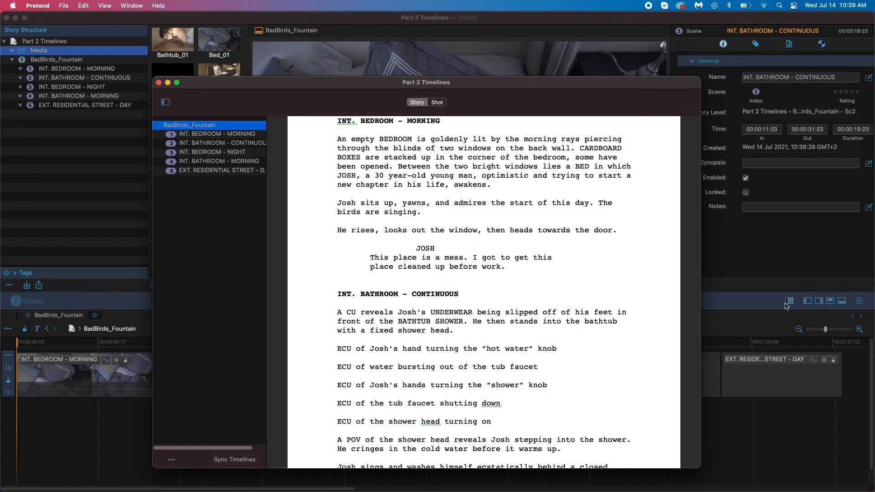
pyautogui.click(443, 105)
pyautogui.scroll(1, 327, 149)
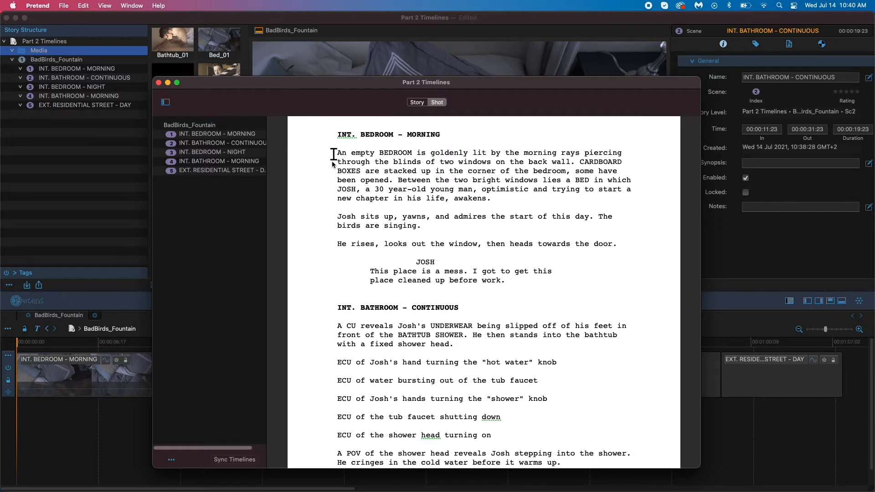
pyautogui.moveTo(333, 207); pyautogui.dragTo(339, 234)
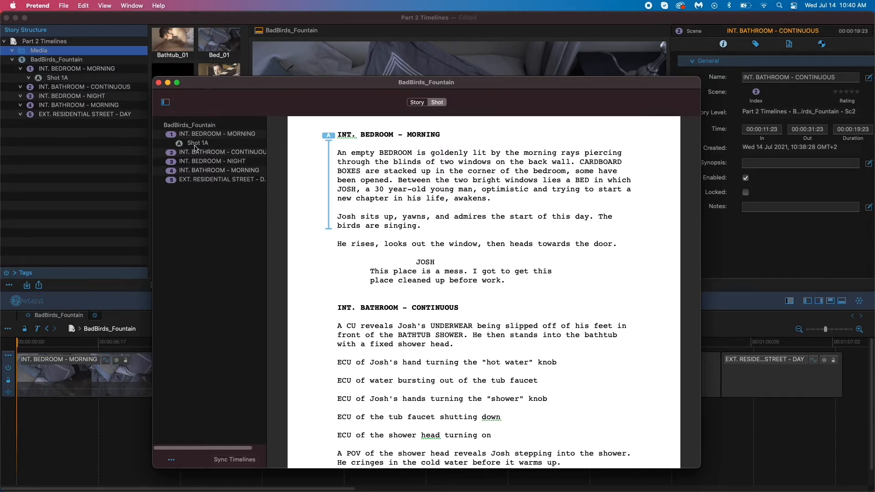
pyautogui.moveTo(507, 235); pyautogui.dragTo(514, 297)
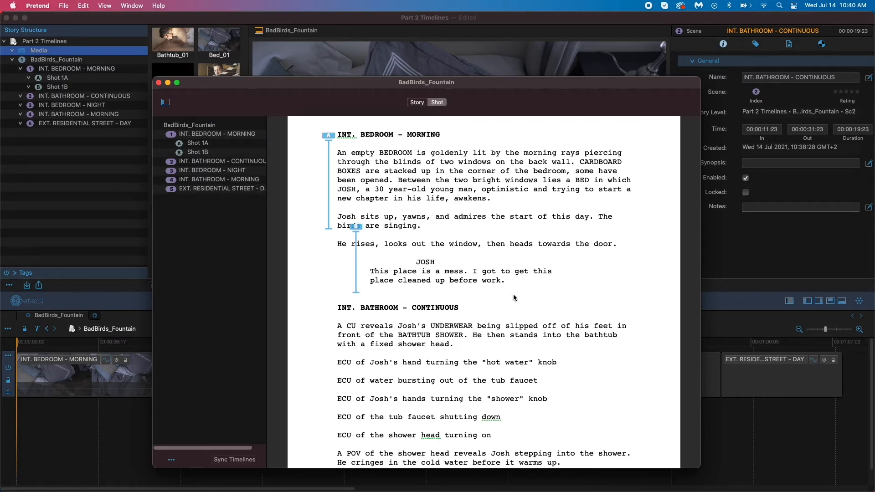
pyautogui.scroll(-2, 513, 297)
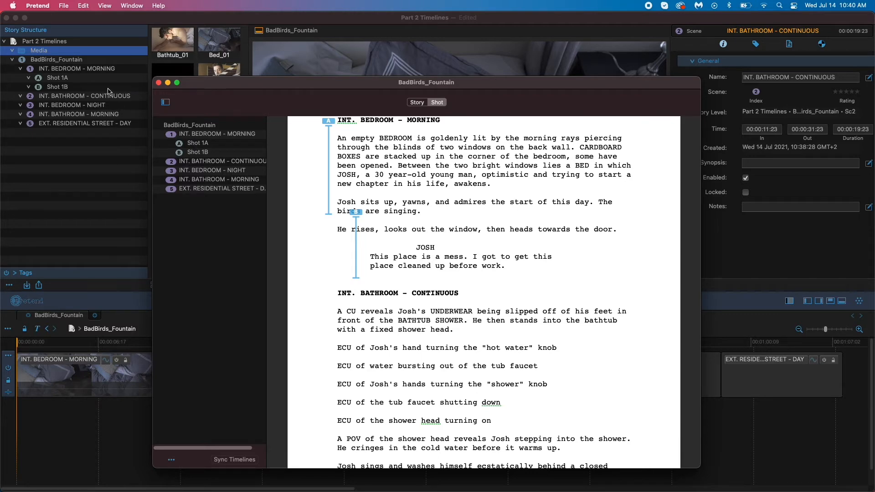
# - Return to the main project window and open the timeline of Shot 1A under INT. BEDROOM - MORNING
pyautogui.click(67, 183)
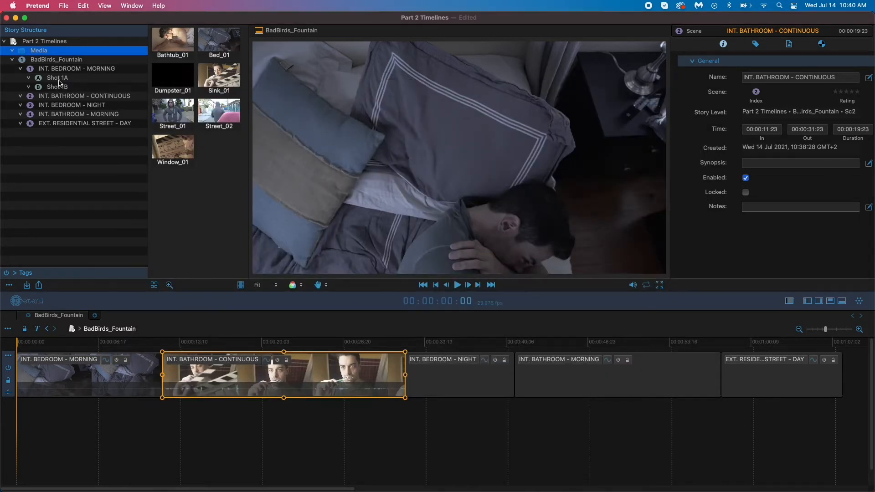
pyautogui.click(58, 79)
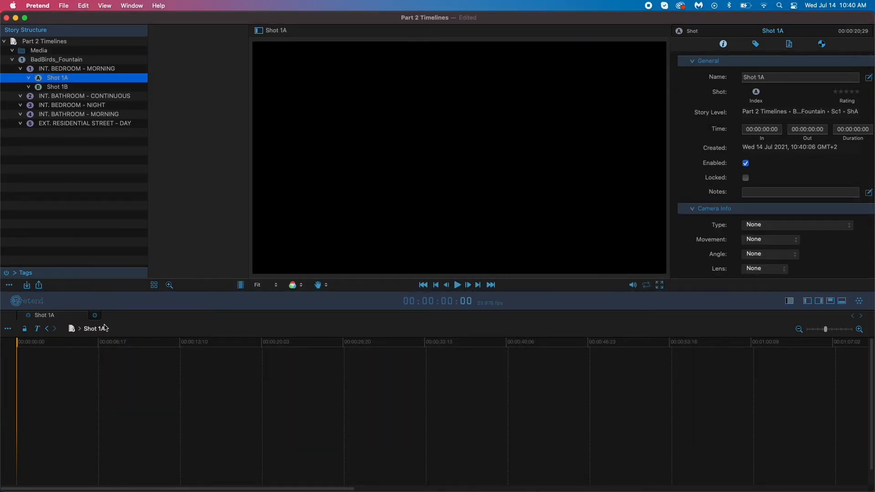
# - Return to the BadBirds_Fountain show, open its screenplay and mark two shots in INT. BATHROOM - CONTINUOUS, split around the shower head line
pyautogui.click(58, 60)
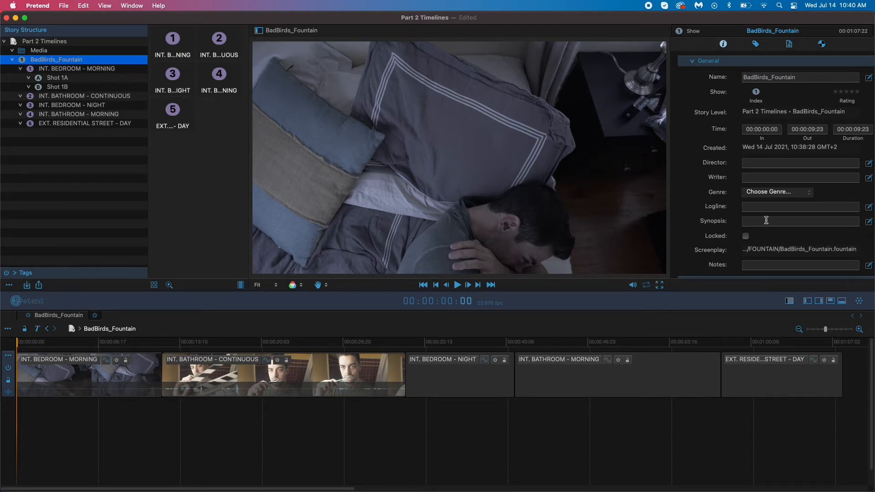
pyautogui.click(789, 302)
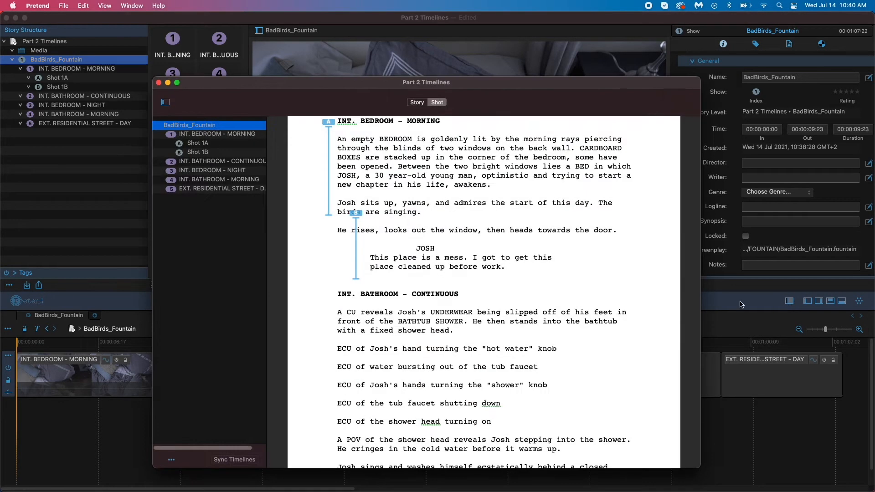
pyautogui.scroll(-5, 490, 326)
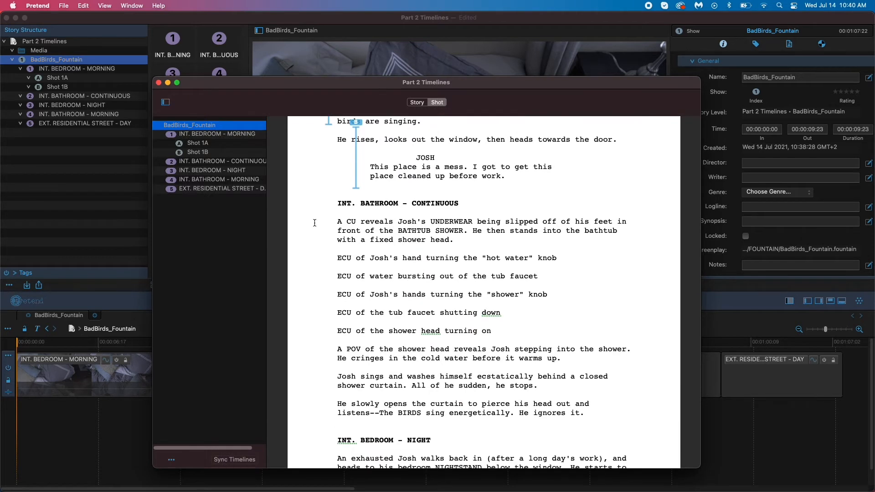
pyautogui.moveTo(339, 212); pyautogui.dragTo(371, 427)
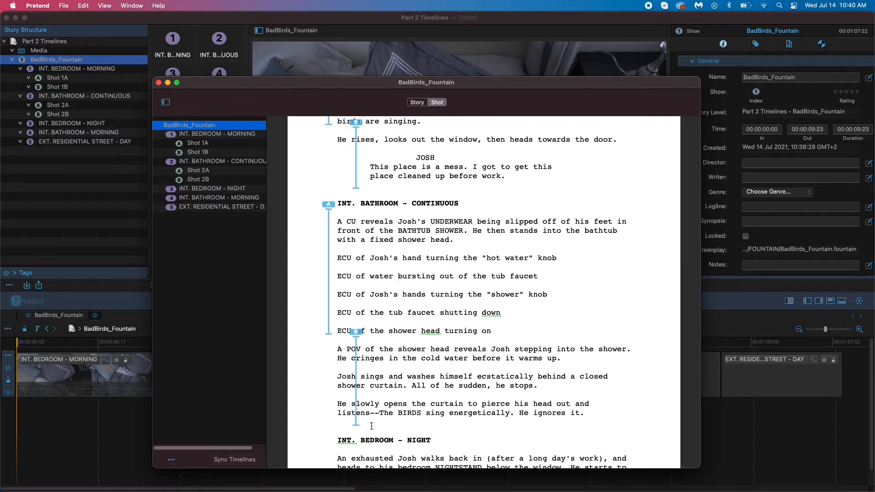
# - Mark one shot covering all of INT. BEDROOM - NIGHT and another in INT. BATHROOM - MORNING through "Chirp. Chirp. Chirp."
pyautogui.scroll(-8, 349, 303)
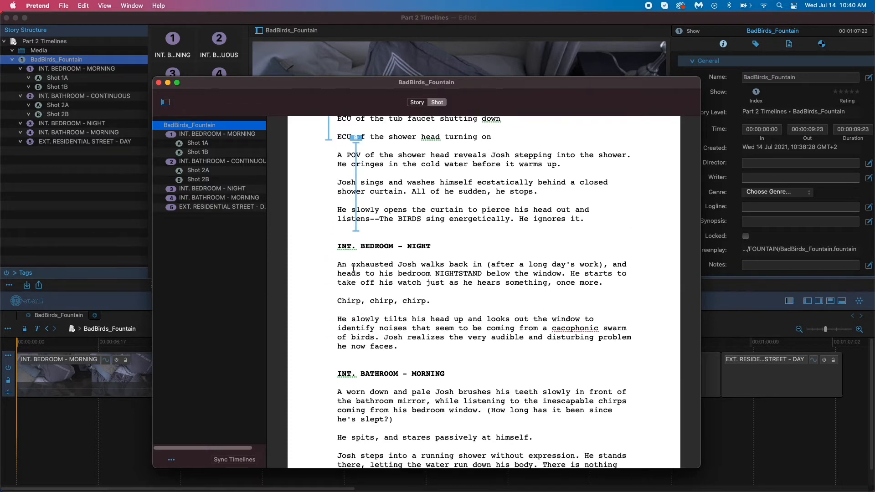
pyautogui.moveTo(348, 256); pyautogui.dragTo(358, 362)
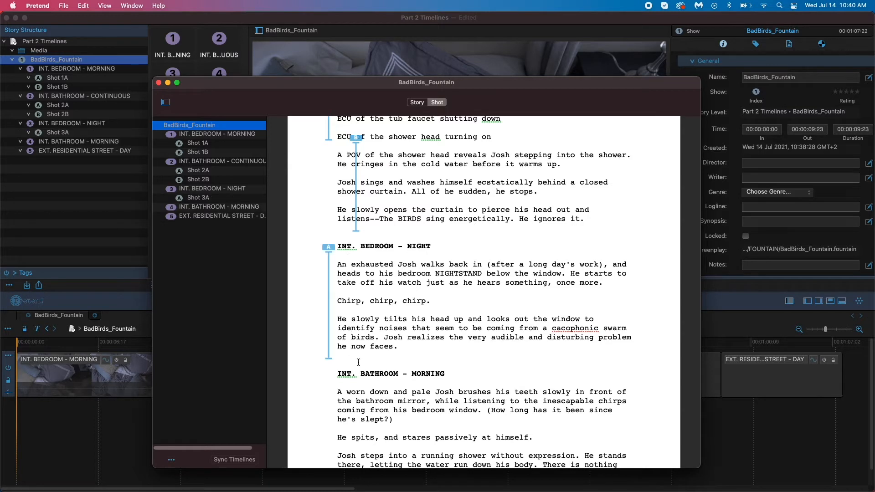
pyautogui.scroll(-3, 358, 362)
pyautogui.moveTo(352, 312); pyautogui.dragTo(360, 436)
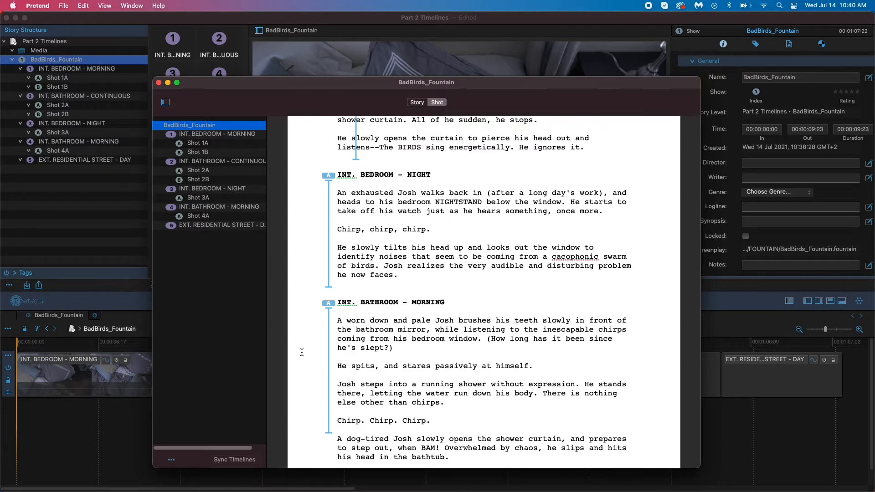
# - Delete Shots 4A, 3A, 2B and 2A from the screenplay's scene outline
pyautogui.click(204, 218)
pyautogui.press('Delete')
pyautogui.click(198, 200)
pyautogui.press('Delete')
pyautogui.click(197, 182)
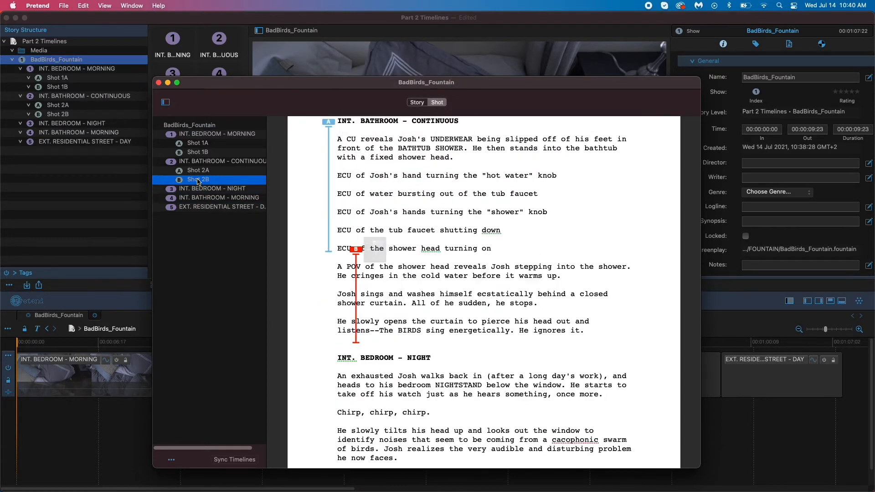
pyautogui.press('Delete')
pyautogui.click(197, 174)
pyautogui.press('Delete')
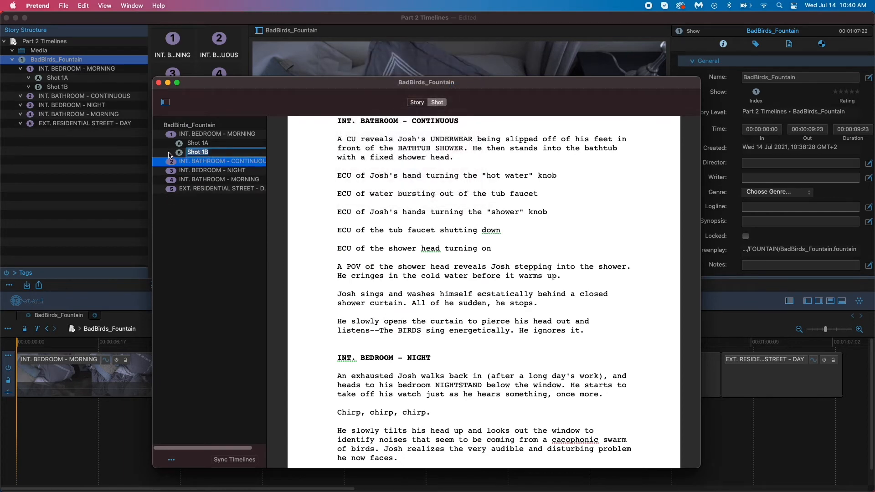
# - Delete Shots 1B and 1A from the screenplay outline and return to the main project window
pyautogui.click(179, 153)
pyautogui.press('Delete')
pyautogui.click(181, 144)
pyautogui.press('Delete')
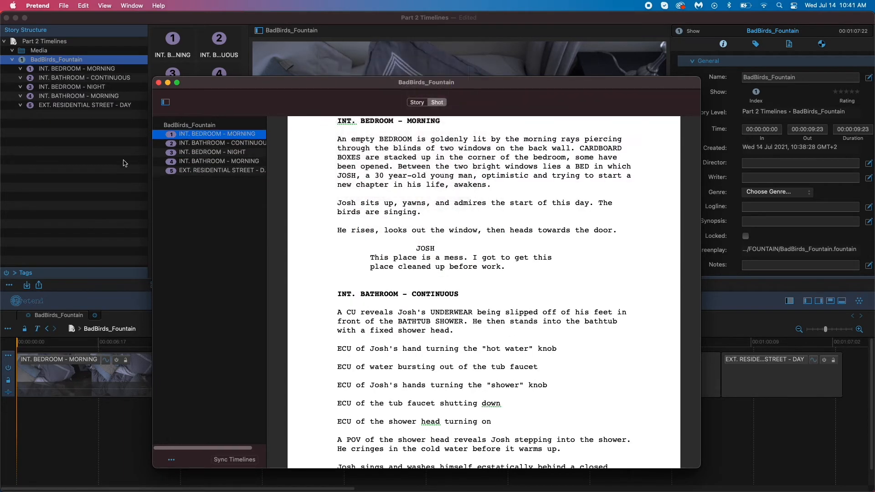
pyautogui.click(120, 162)
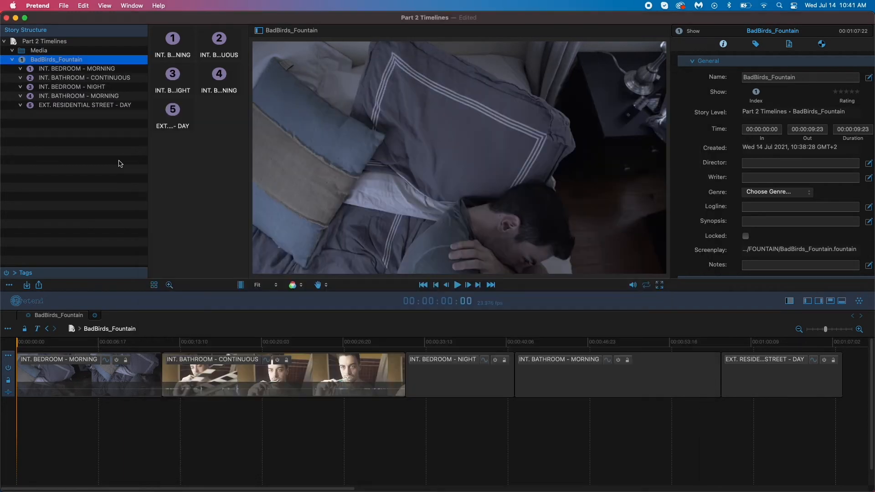
# - Add two shots under INT. BEDROOM - MORNING directly in the project's story structure
pyautogui.click(77, 70)
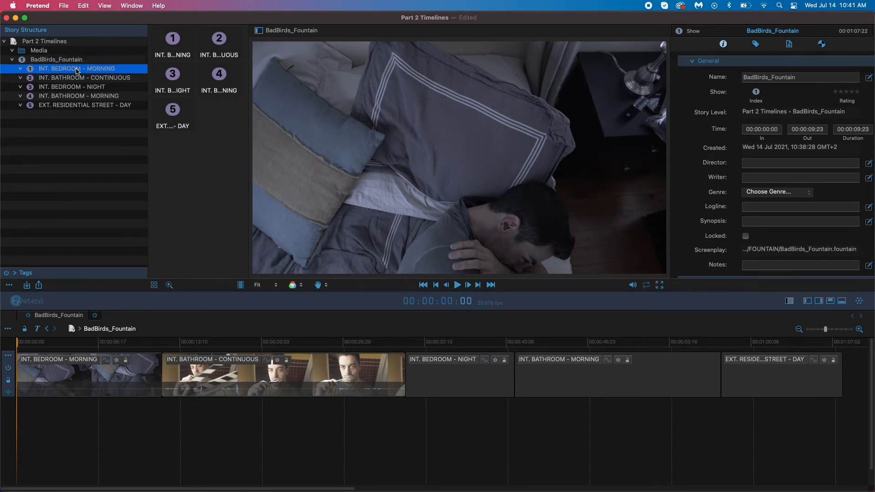
pyautogui.click(9, 285)
pyautogui.click(41, 310)
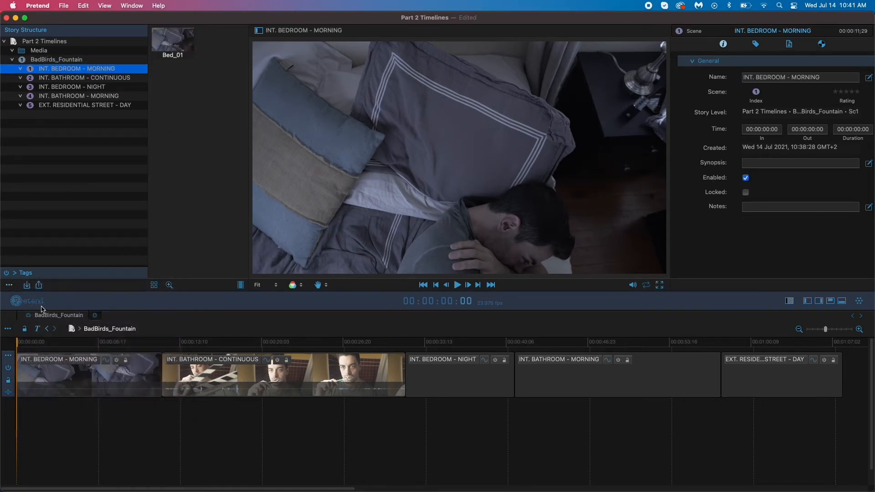
pyautogui.rightClick(51, 69)
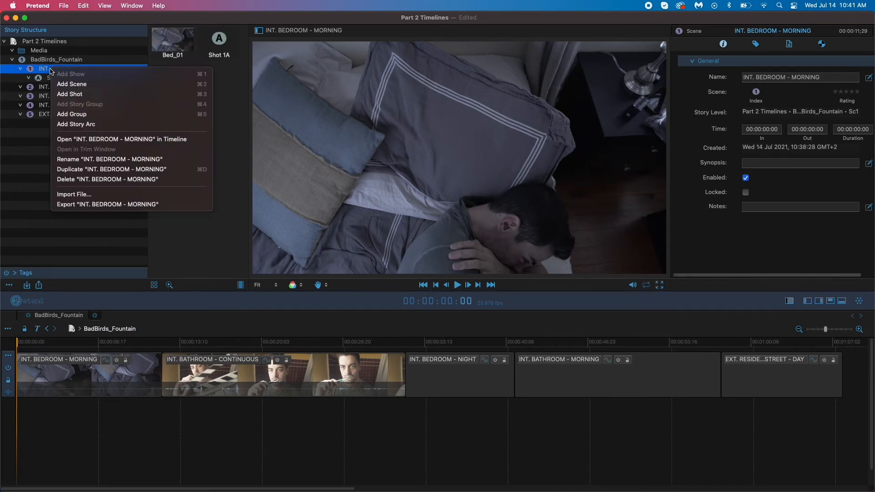
pyautogui.click(72, 94)
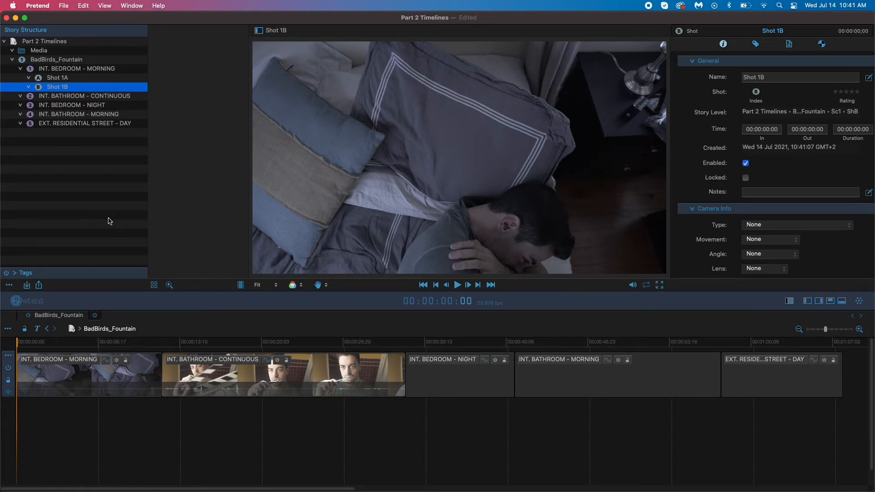
# - View the timelines of scenes 5, 4 and 3 from the story structure, ending on INT. BEDROOM - MORNING
pyautogui.click(51, 126)
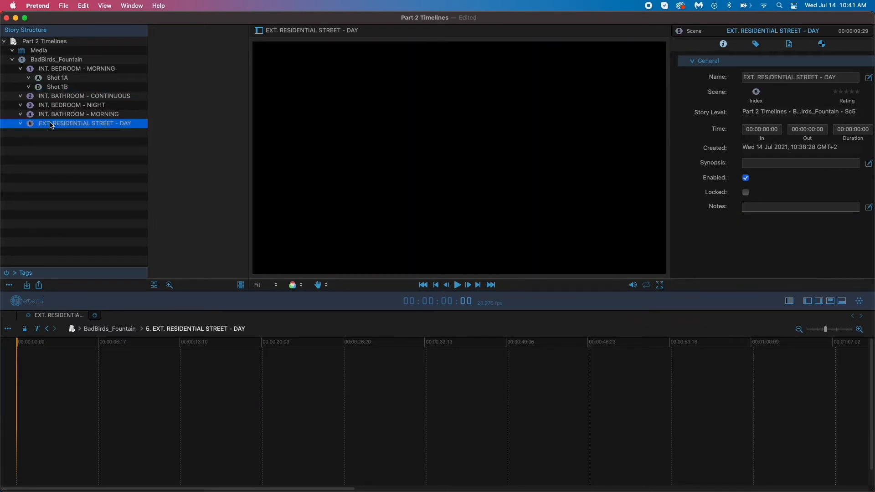
pyautogui.click(51, 114)
pyautogui.click(51, 107)
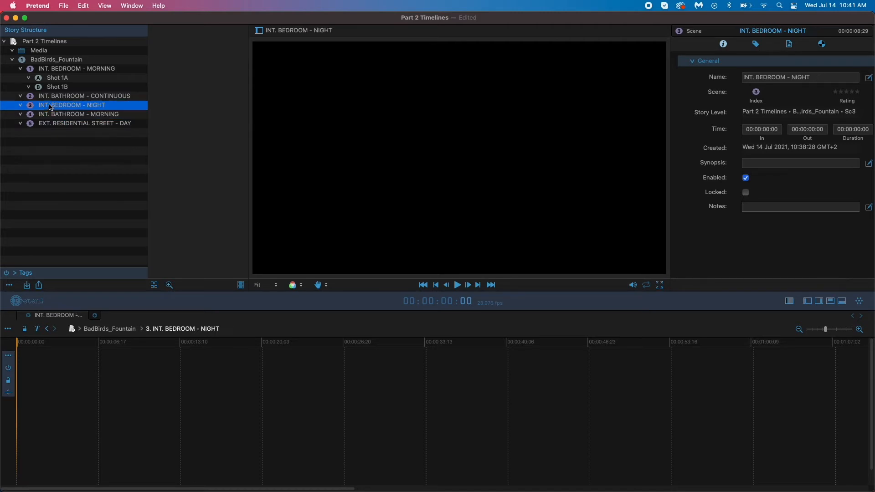
pyautogui.click(51, 70)
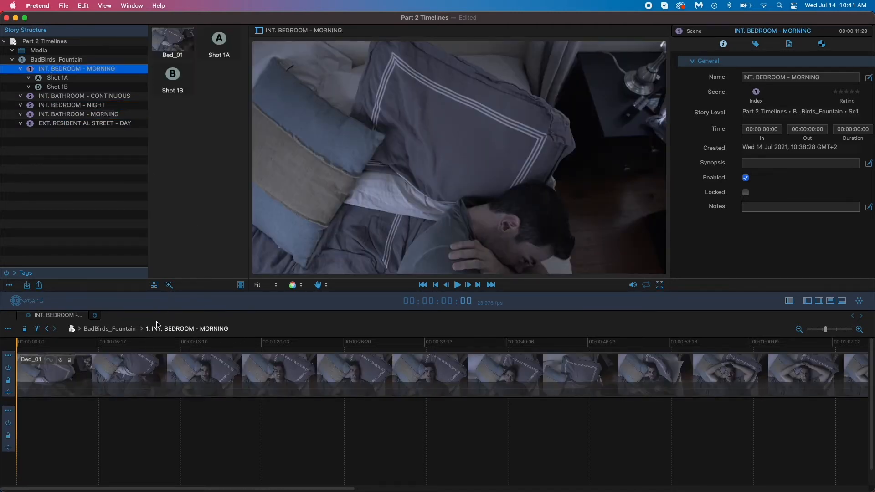
# - Use the timeline's path navigation to visit INT. BATHROOM - CONTINUOUS, the BadBirds_Fountain show and INT. BATHROOM - MORNING
pyautogui.click(178, 329)
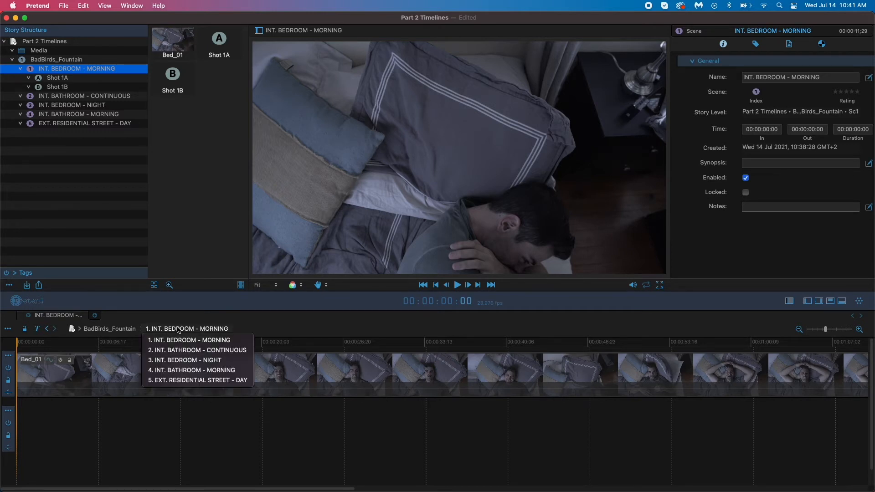
pyautogui.click(179, 350)
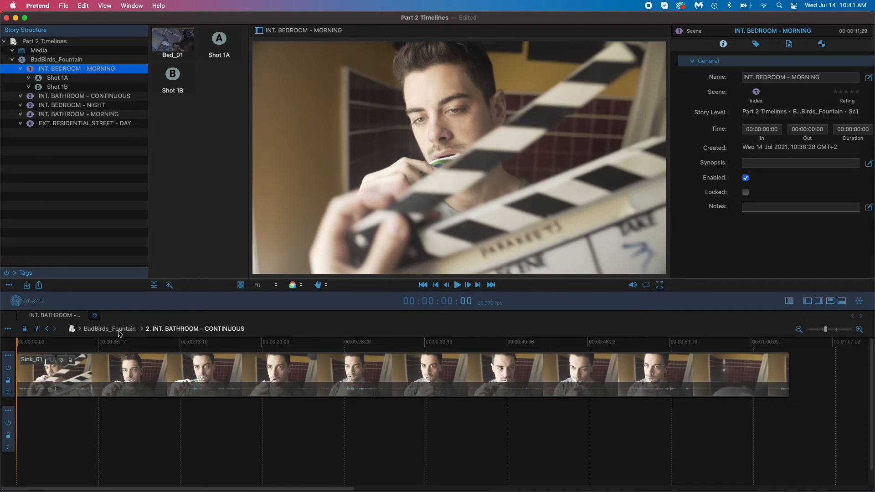
pyautogui.click(119, 333)
pyautogui.click(124, 333)
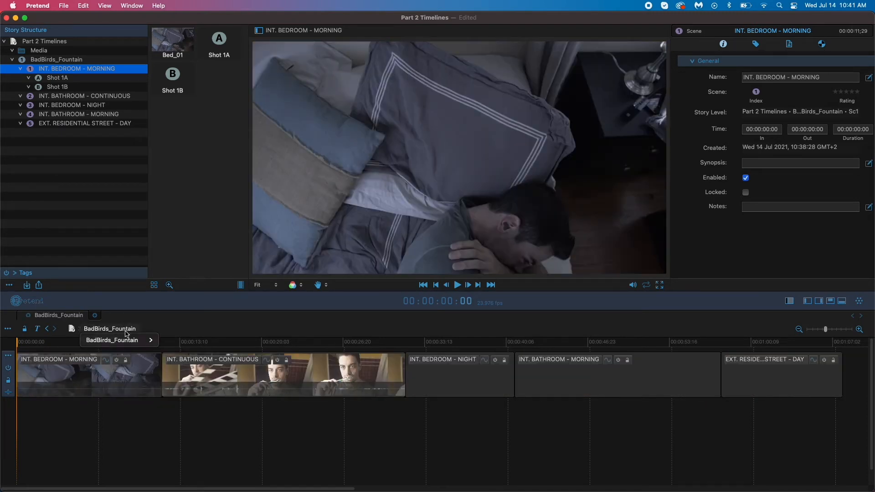
pyautogui.moveTo(128, 341)
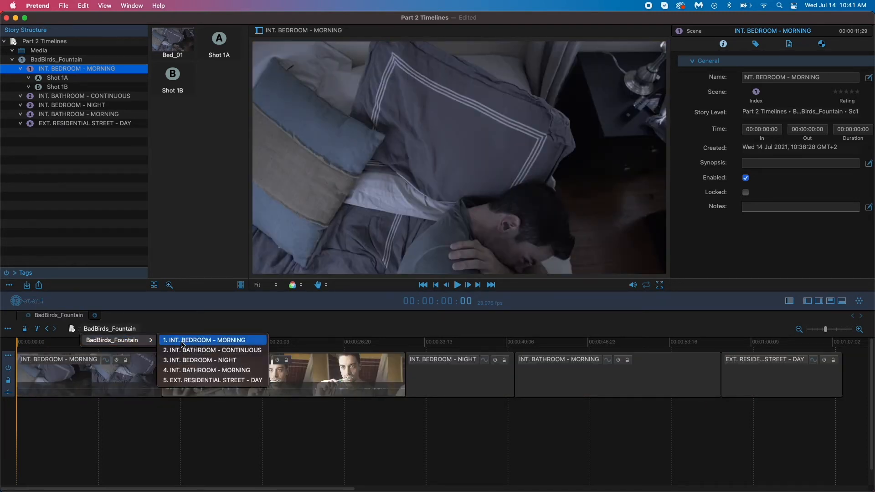
pyautogui.click(188, 370)
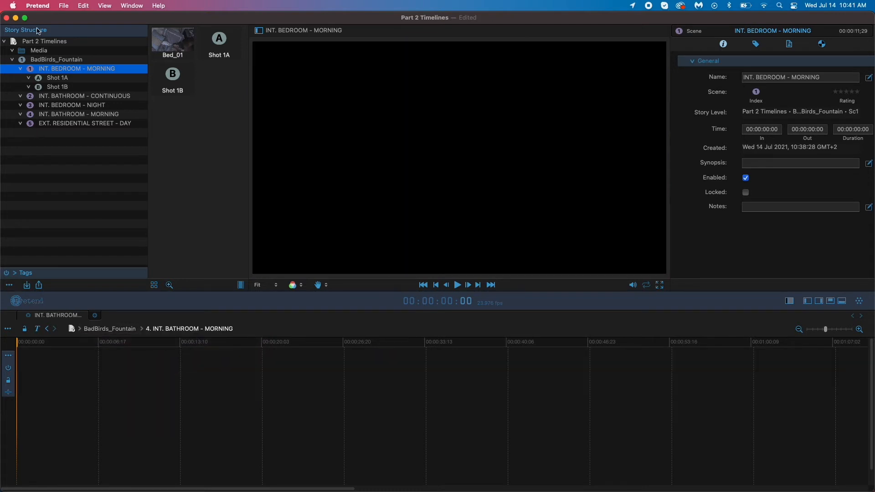
# - Place the Window_01 clip from the Media bin at the start of the INT. BEDROOM - NIGHT timeline
pyautogui.click(44, 50)
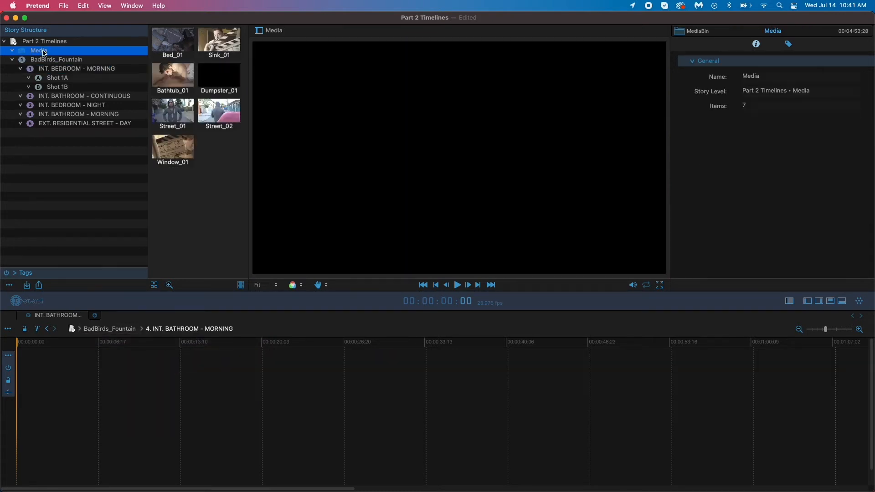
pyautogui.click(157, 333)
pyautogui.click(169, 361)
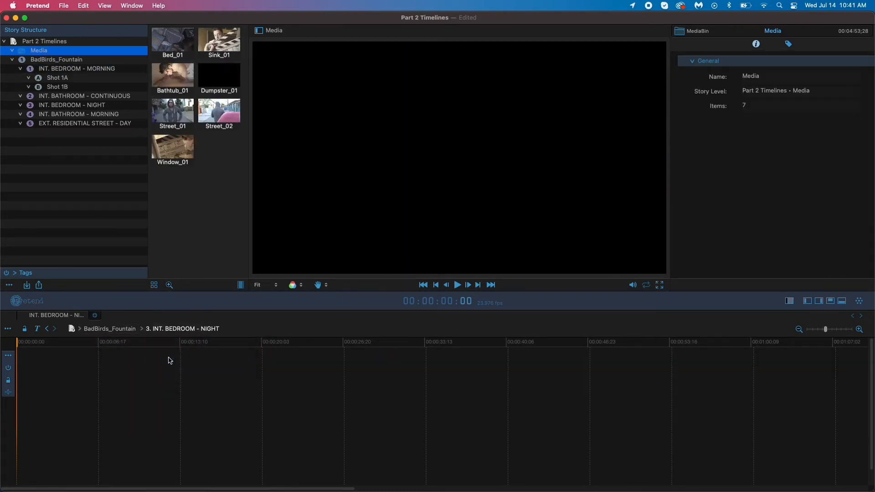
pyautogui.moveTo(174, 154); pyautogui.dragTo(44, 372)
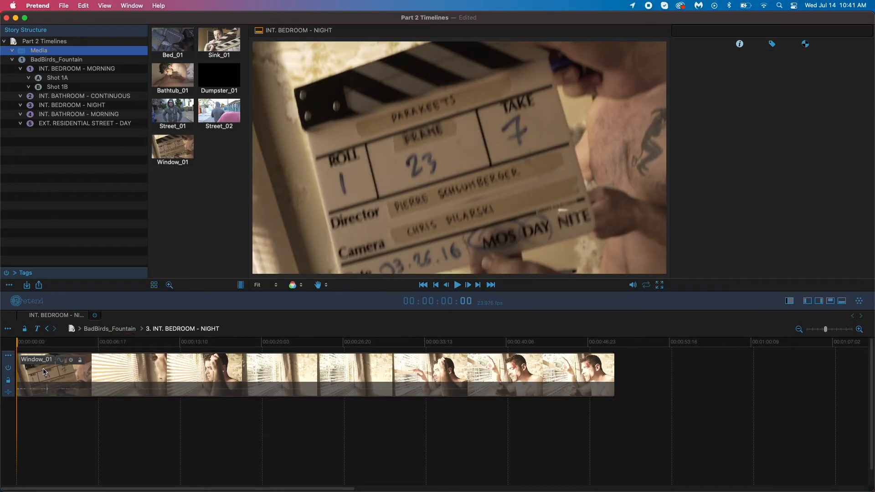
# - Add a second timeline tab, load INT. BATHROOM - MORNING into it and switch between it and the INT. BEDROOM - NIGHT tab
pyautogui.click(95, 316)
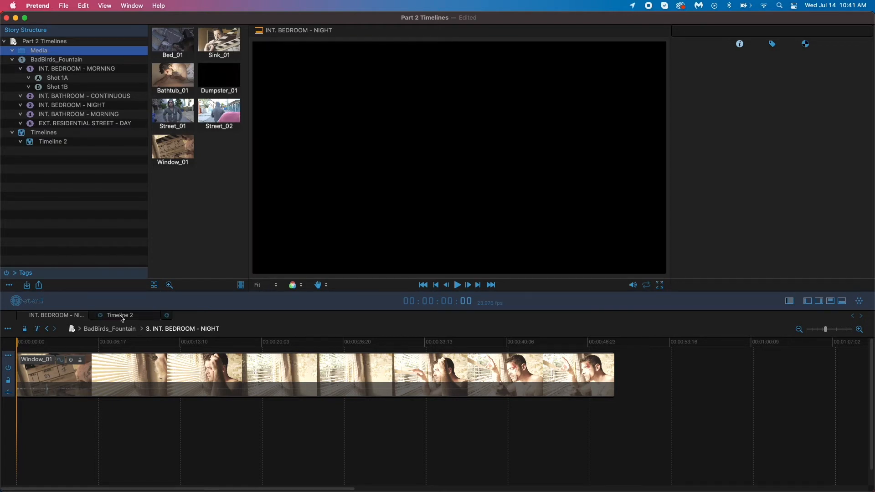
pyautogui.click(122, 318)
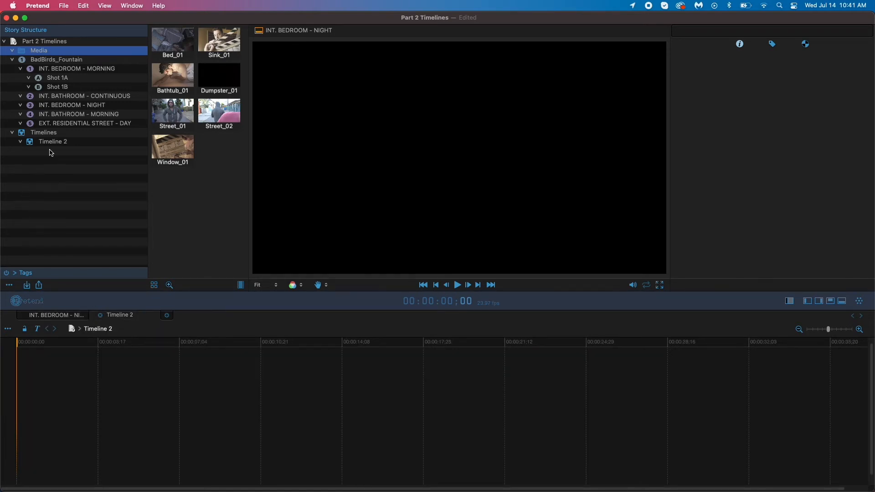
pyautogui.doubleClick(89, 116)
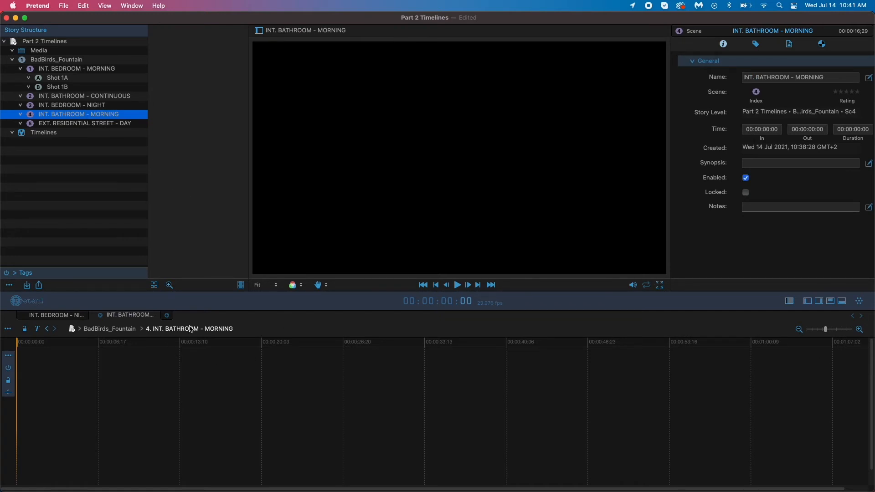
pyautogui.click(52, 318)
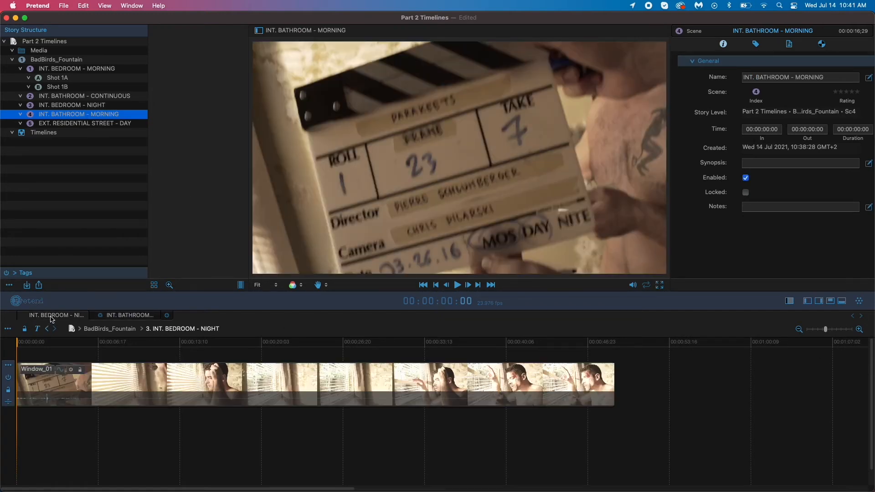
pyautogui.click(146, 320)
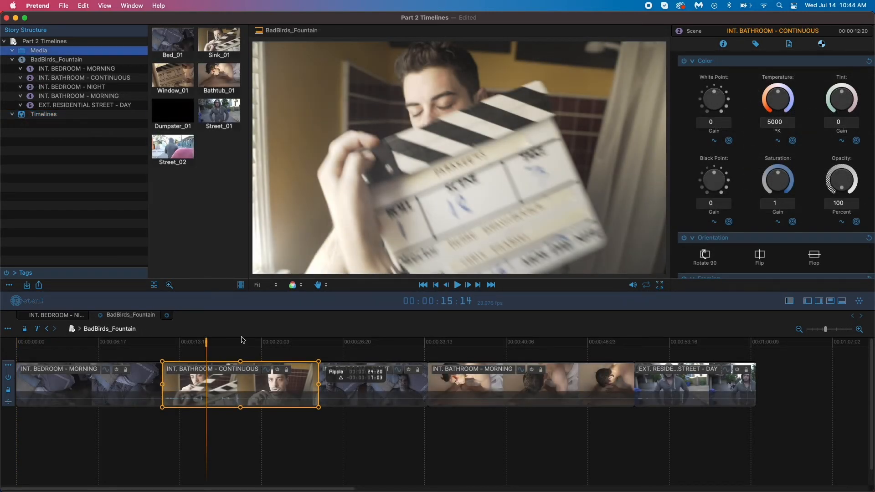
# - Select the first four scene blocks of the BadBirds_Fountain timeline in turn, reselect INT. BEDROOM - MORNING, and move the playhead to 00:00:14:13
pyautogui.click(112, 392)
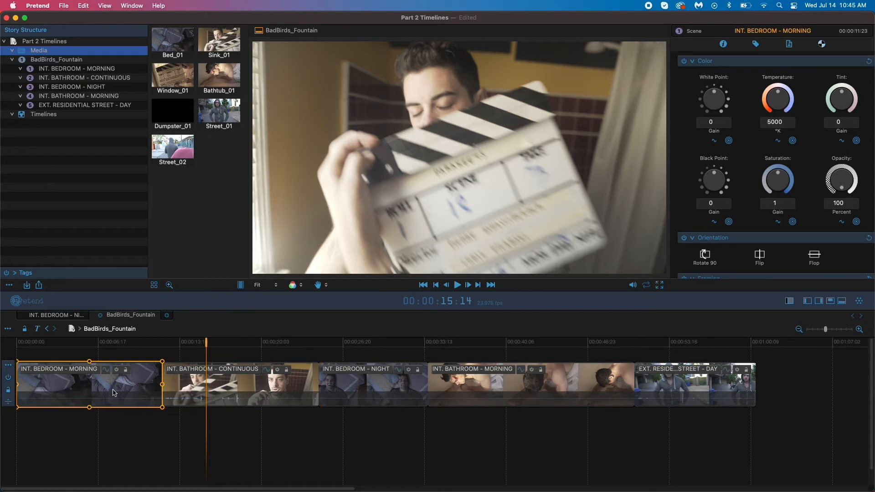
pyautogui.click(260, 388)
pyautogui.click(369, 388)
pyautogui.click(502, 390)
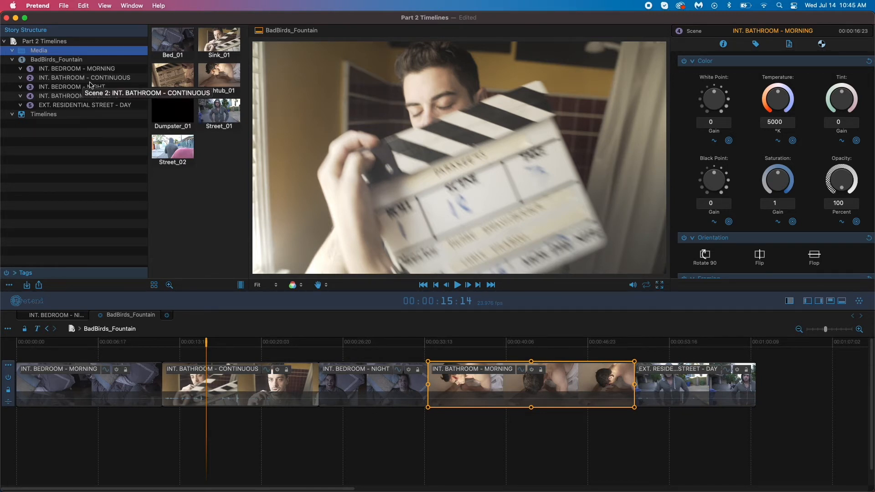
pyautogui.click(141, 383)
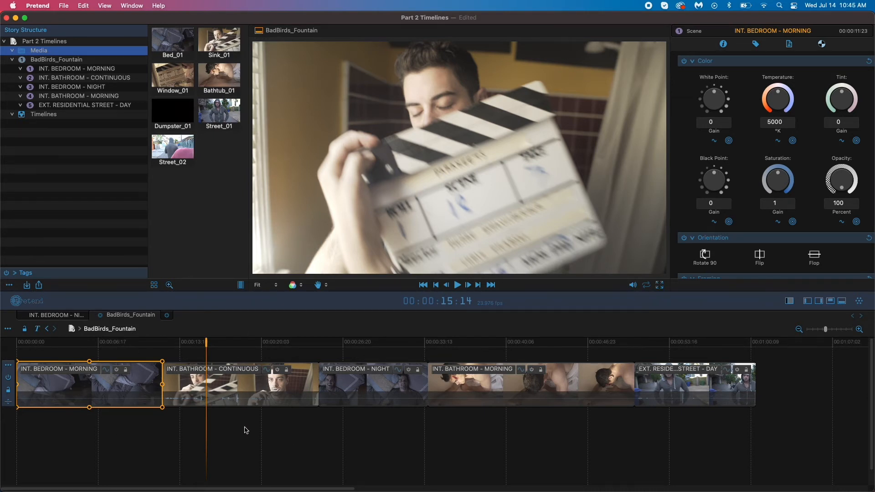
pyautogui.moveTo(230, 345); pyautogui.dragTo(194, 346)
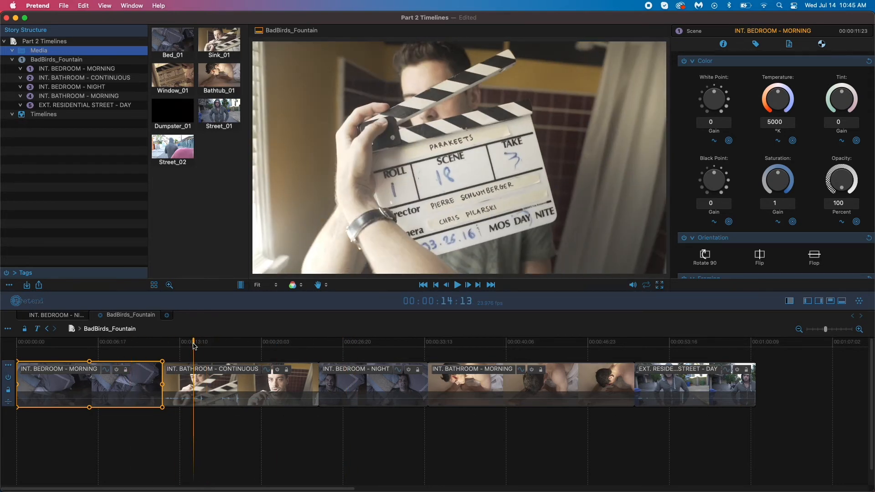
# - Open the INT. BATHROOM - CONTINUOUS scene from the BadBirds_Fountain timeline to view its full clip, and return to the show timeline
pyautogui.press('super+equal')
pyautogui.press('super+equal')
pyautogui.press('super+equal')
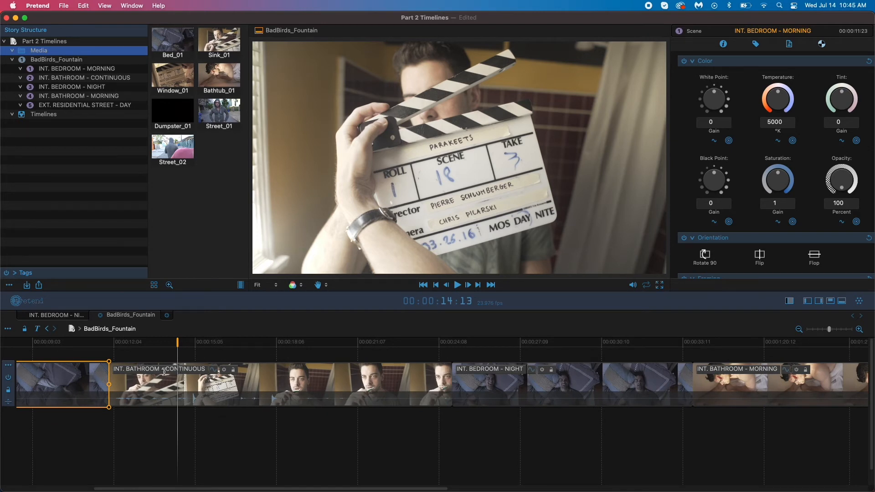
pyautogui.hscroll(-5, 143, 371)
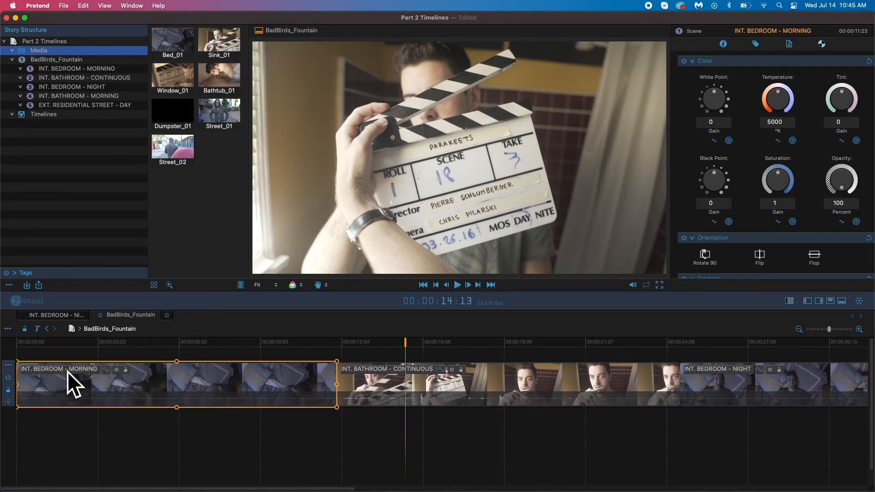
pyautogui.doubleClick(471, 383)
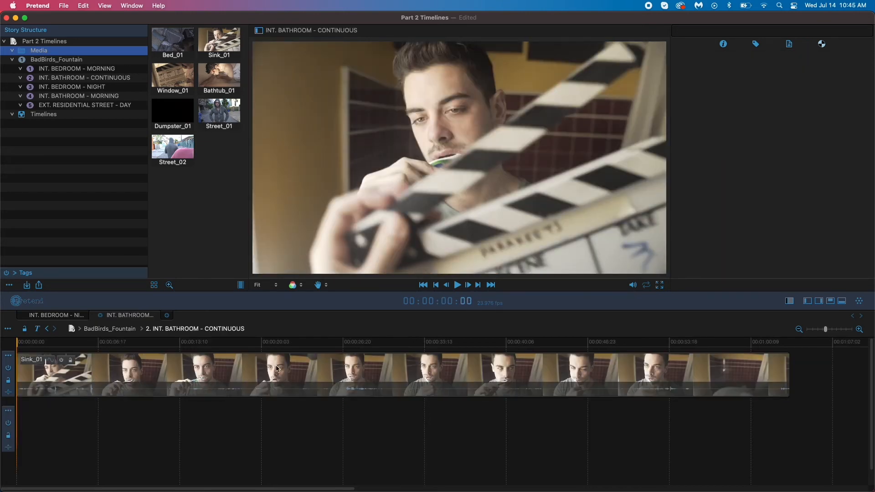
pyautogui.click(116, 329)
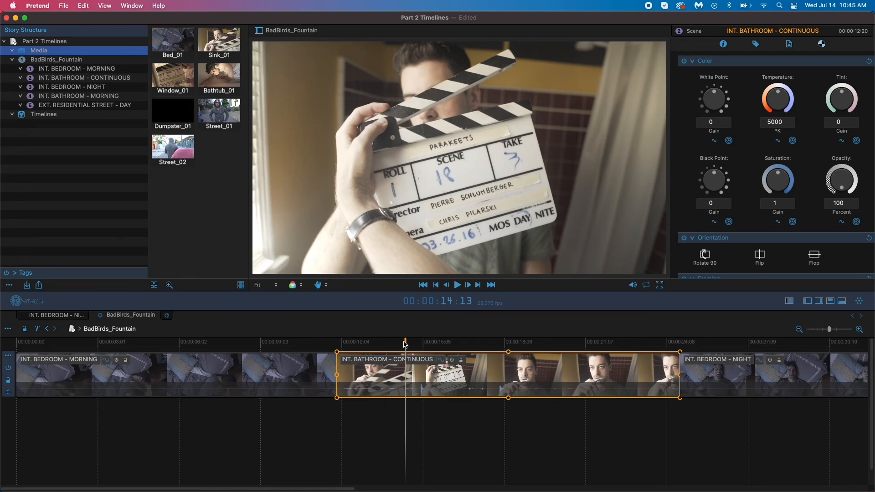
# - Slip the footage of the INT. BATHROOM - CONTINUOUS scene and ripple its end out to 00:00:26:16, checking the frame at 00:00:18:18
pyautogui.moveTo(406, 343)
pyautogui.mouseDown()
pyautogui.moveTo(328, 345)
pyautogui.moveTo(393, 345)
pyautogui.mouseUp()
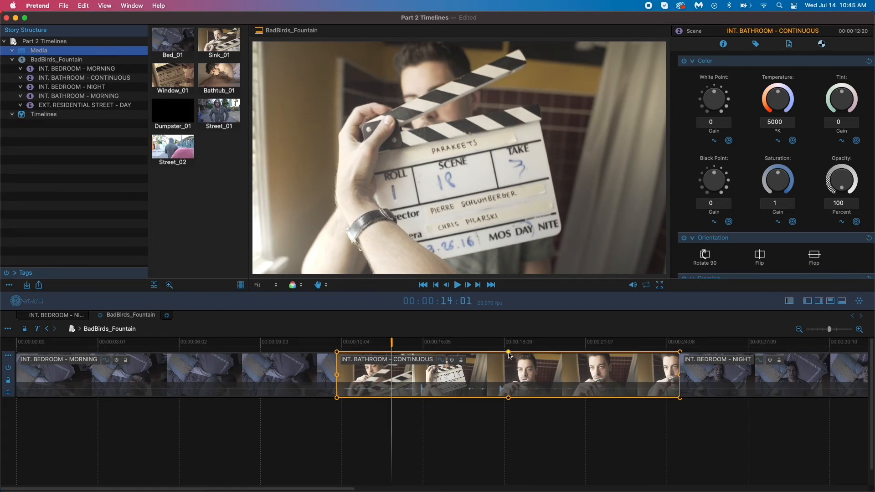
pyautogui.moveTo(509, 353); pyautogui.dragTo(610, 364)
pyautogui.moveTo(677, 378); pyautogui.dragTo(729, 382)
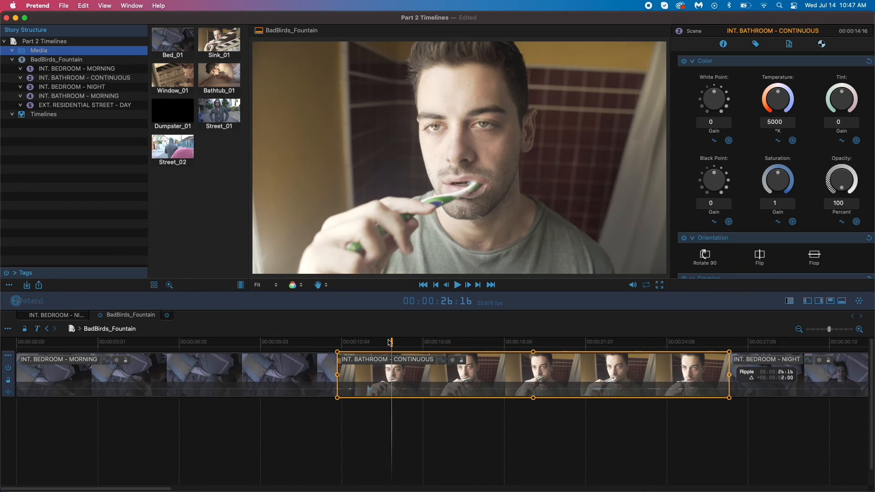
pyautogui.moveTo(391, 343); pyautogui.dragTo(518, 347)
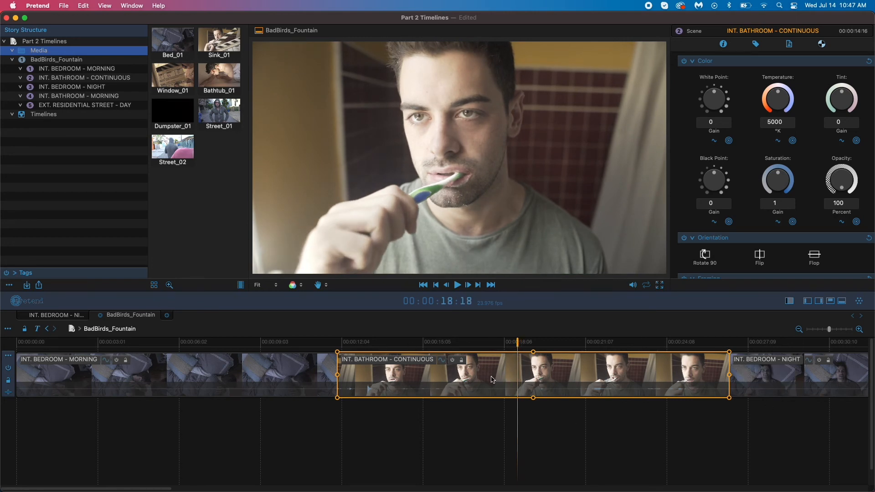
# - Look inside the INT. BATHROOM - CONTINUOUS scene again, then return to BadBirds_Fountain and examine how much of the clip the scene block shows
pyautogui.doubleClick(443, 392)
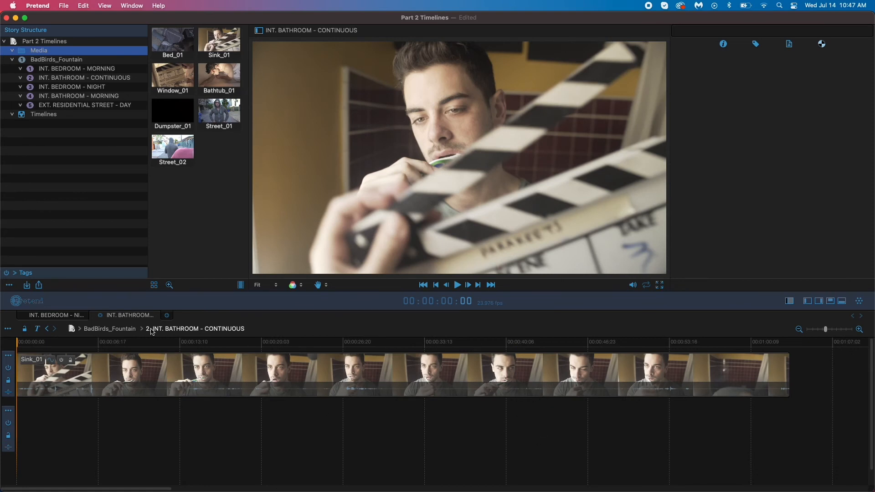
pyautogui.click(127, 329)
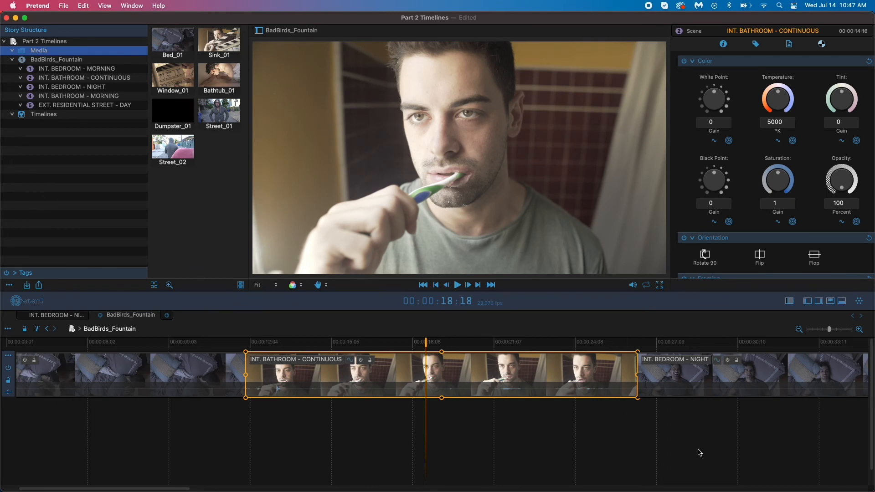
pyautogui.hotkey('shift', 'z')
pyautogui.click(520, 421)
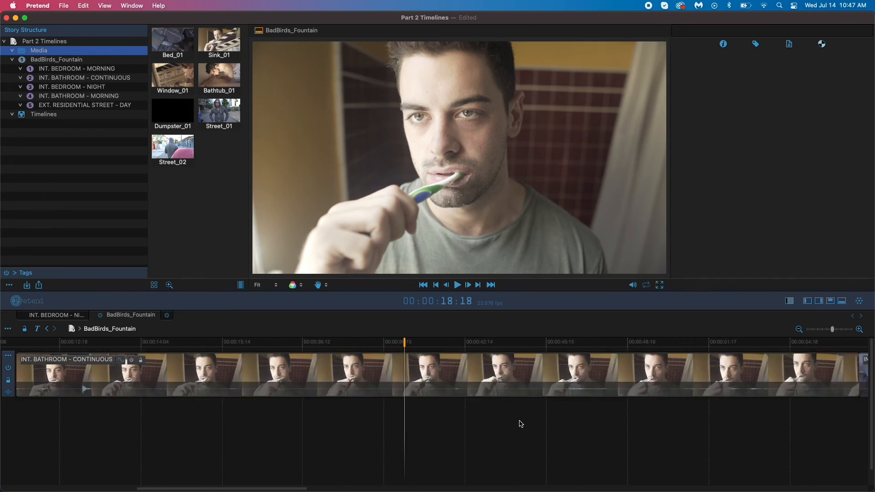
pyautogui.hotkey('shift', 'z')
# - Open the INT. BATHROOM - CONTINUOUS timeline, select its Sink_01 clip and show the Parent Bar
pyautogui.doubleClick(328, 383)
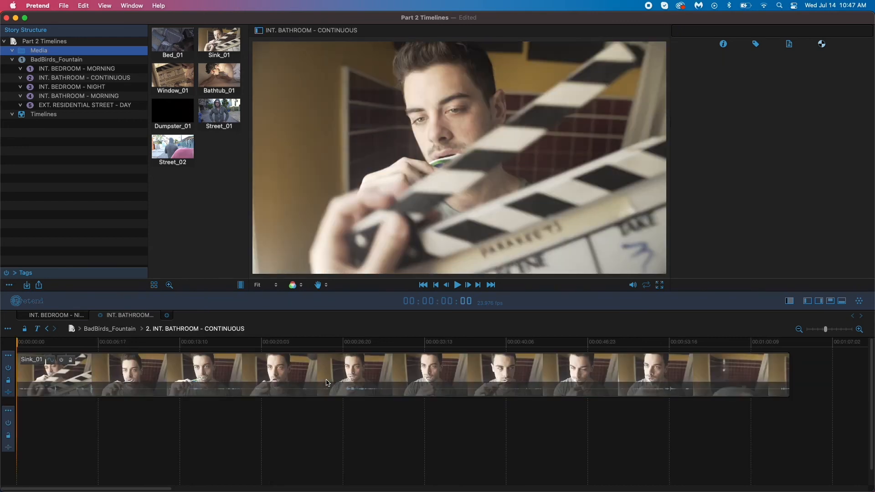
pyautogui.click(144, 371)
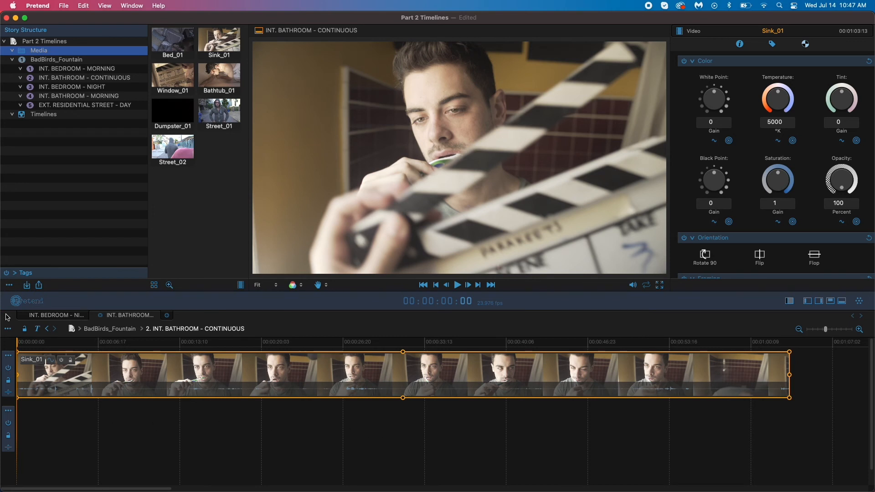
pyautogui.click(8, 331)
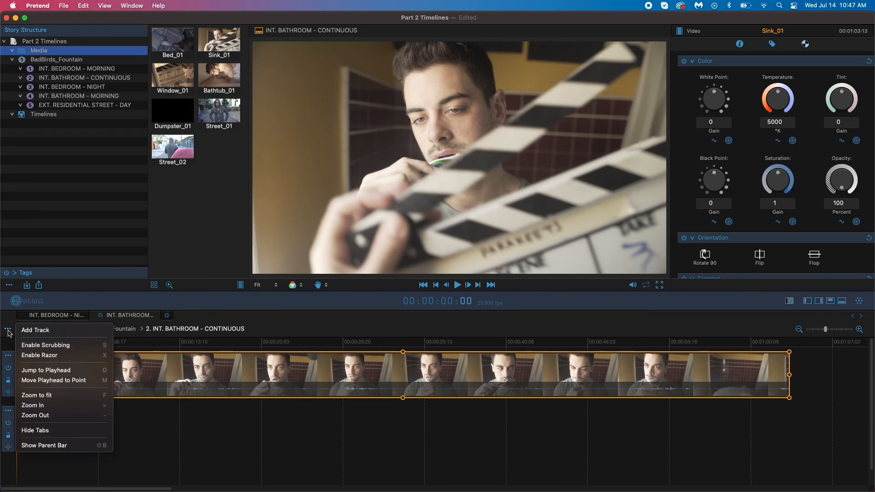
pyautogui.click(54, 445)
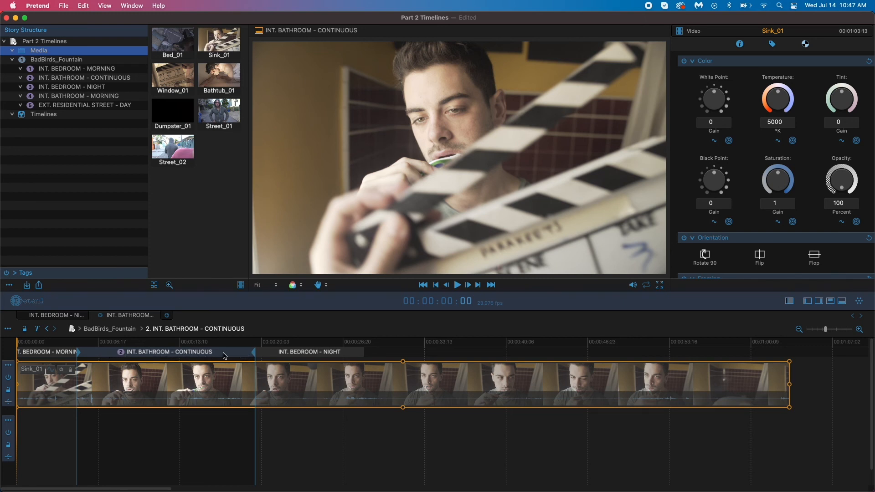
# - Slip and extend the INT. BATHROOM - CONTINUOUS range in the Parent Bar to a length of 00:00:42:08, checking it in BadBirds_Fountain
pyautogui.moveTo(225, 356); pyautogui.dragTo(665, 362)
pyautogui.click(119, 330)
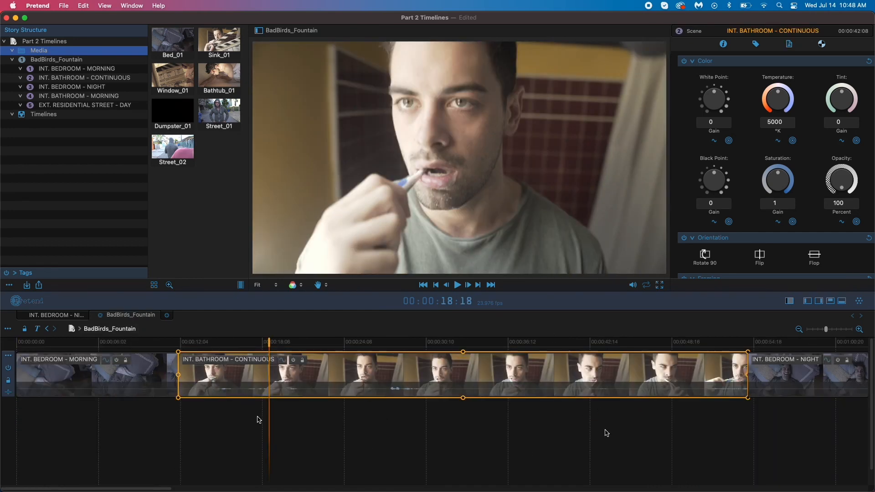
pyautogui.click(109, 329)
pyautogui.doubleClick(352, 375)
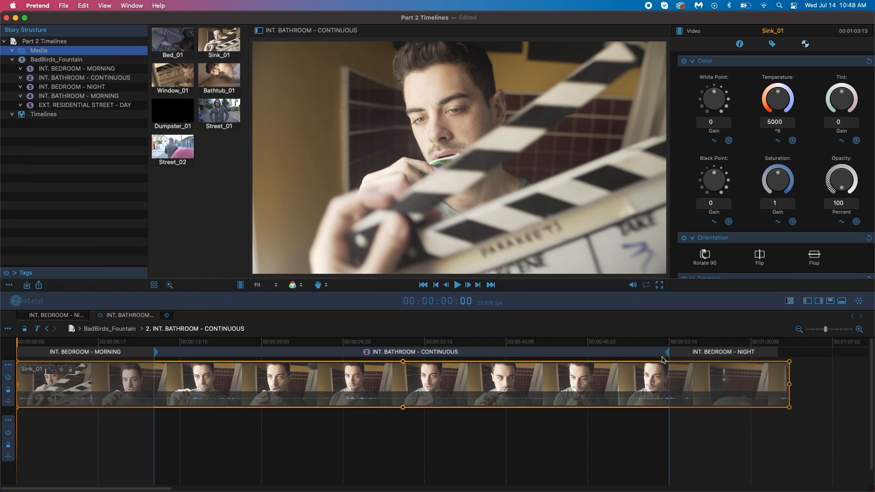
# - Return to BadBirds_Fountain, ripple the end of INT. BATHROOM - CONTINUOUS in to 00:00:21:20 and check the range inside the scene
pyautogui.scroll(-1, 659, 364)
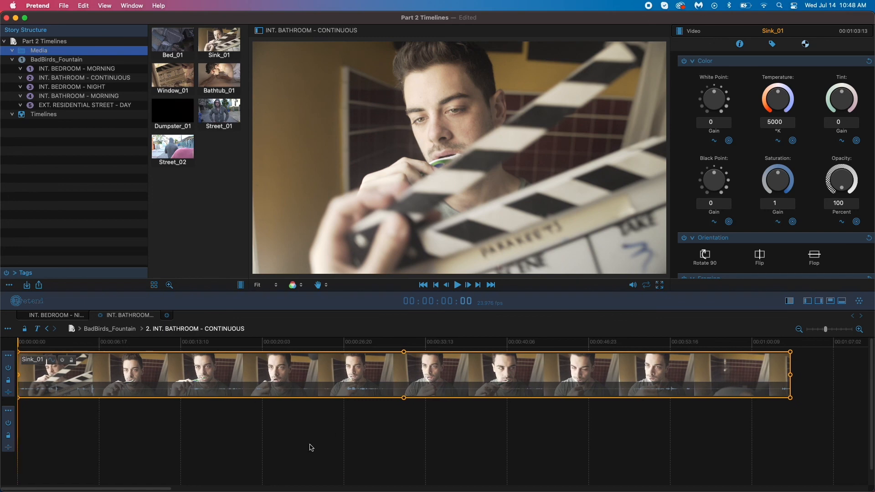
pyautogui.click(125, 329)
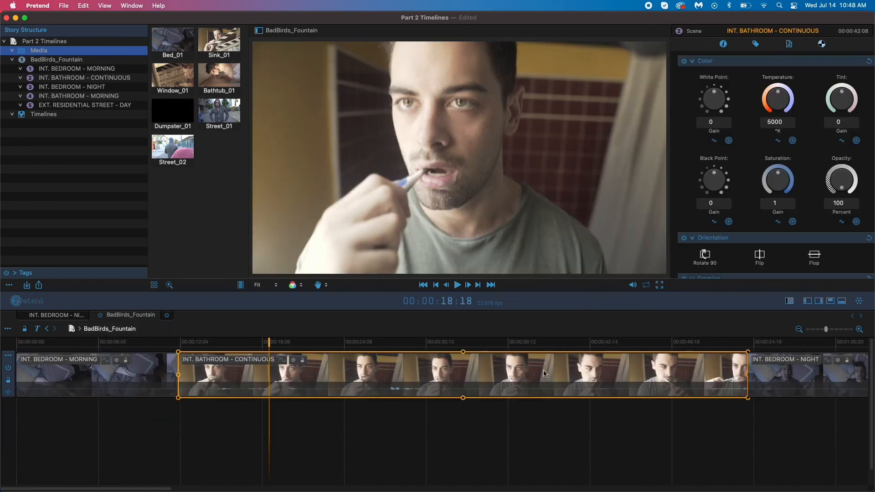
pyautogui.moveTo(748, 376); pyautogui.dragTo(297, 377)
pyautogui.click(714, 380)
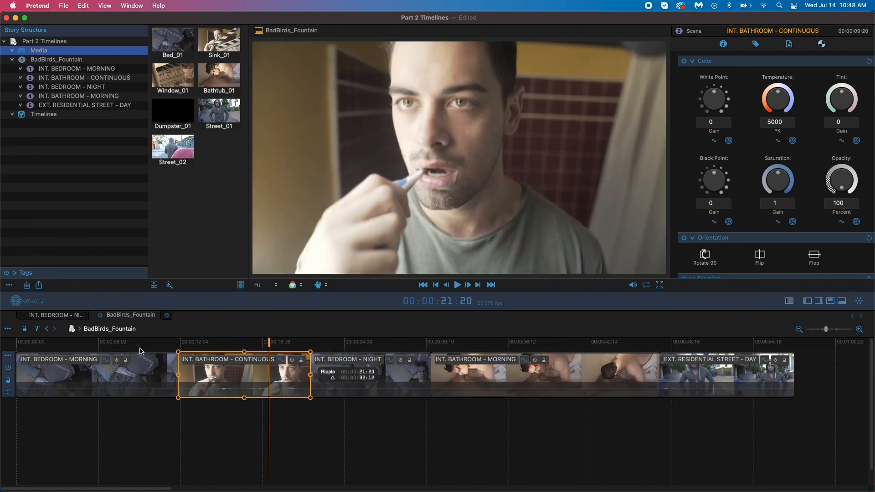
pyautogui.doubleClick(242, 374)
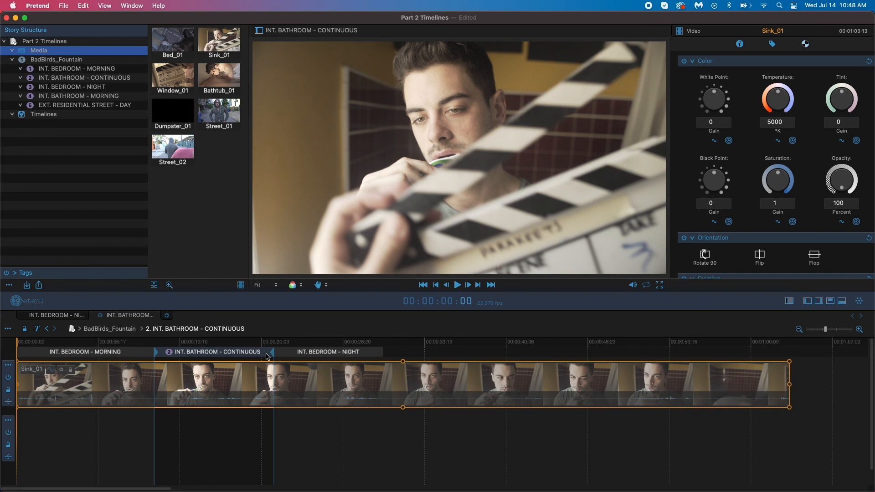
pyautogui.click(98, 330)
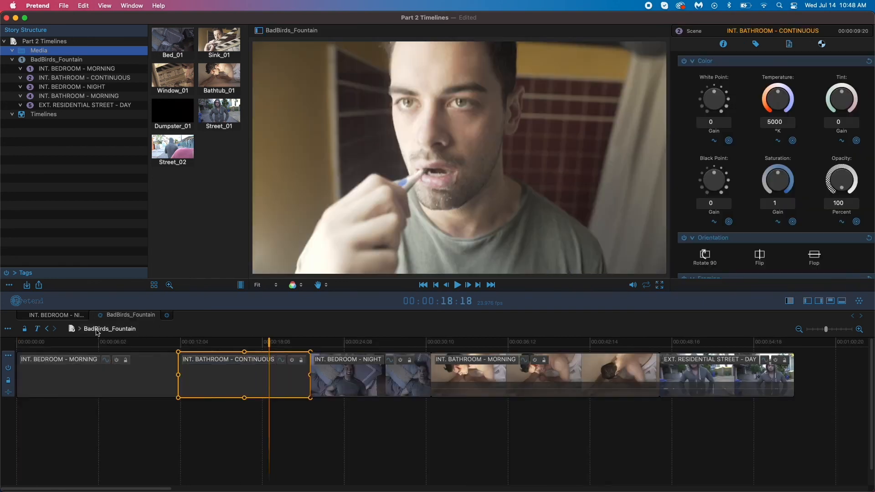
# - Ripple the end of the INT. BATHROOM - CONTINUOUS block in BadBirds_Fountain out to 00:00:47:15
pyautogui.moveTo(310, 376)
pyautogui.mouseDown()
pyautogui.moveTo(430, 379)
pyautogui.moveTo(309, 380)
pyautogui.mouseUp()
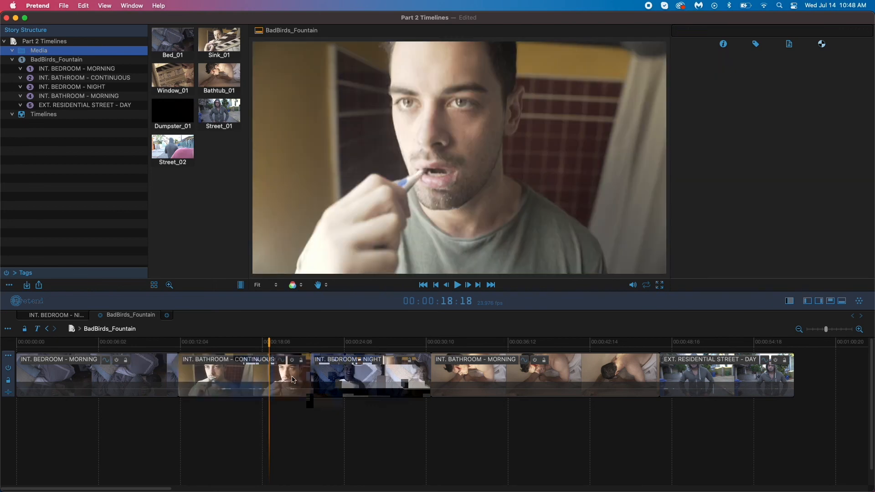
pyautogui.click(293, 379)
pyautogui.moveTo(311, 379); pyautogui.dragTo(657, 379)
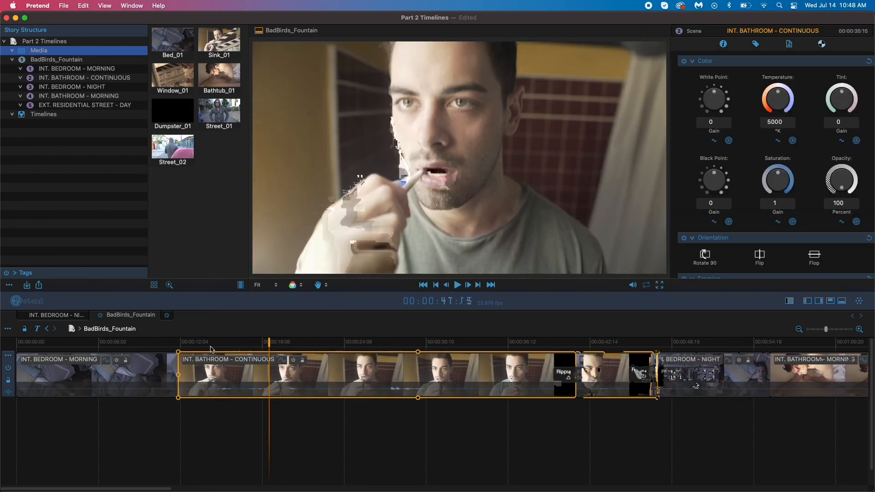
# - Open the INT. BATHROOM - CONTINUOUS scene and slip its range to a later part of the Sink_01 clip using the Parent Bar
pyautogui.doubleClick(334, 372)
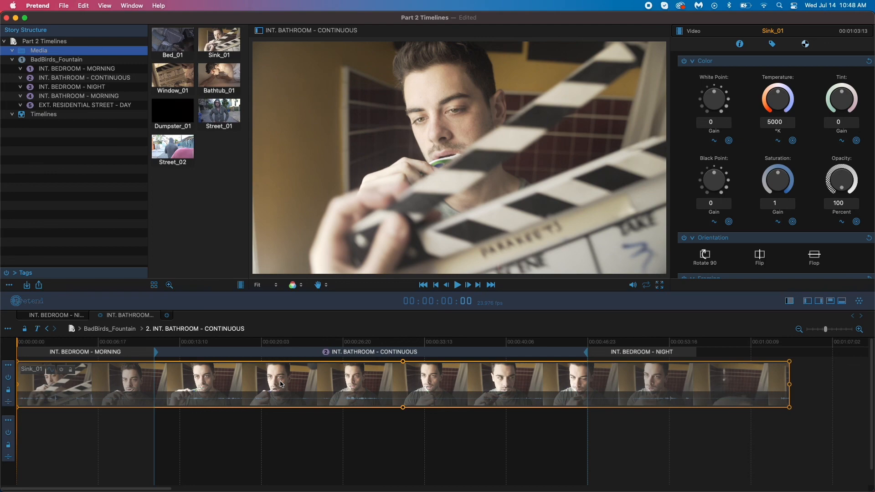
pyautogui.moveTo(281, 368); pyautogui.dragTo(396, 396)
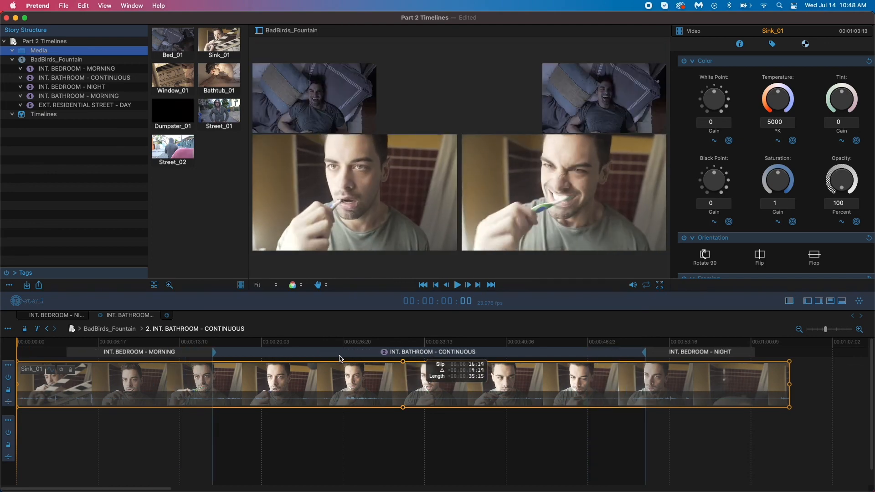